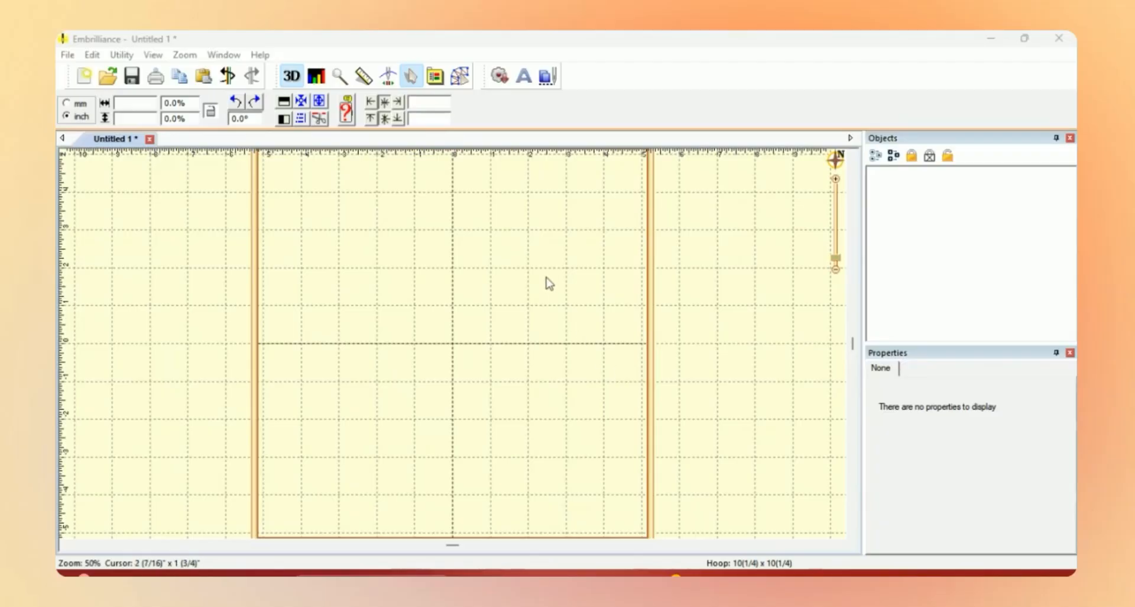
Add a lettering object with the four-letter first name as its text, set in the ZAS Hydrangea 4in font
click(524, 77)
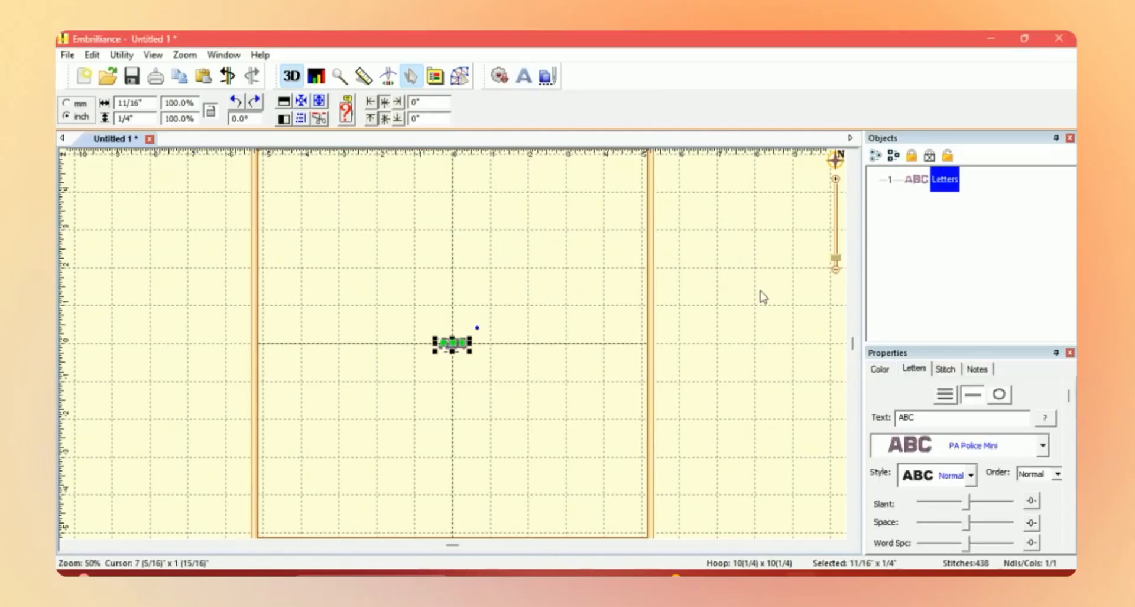
click(928, 417)
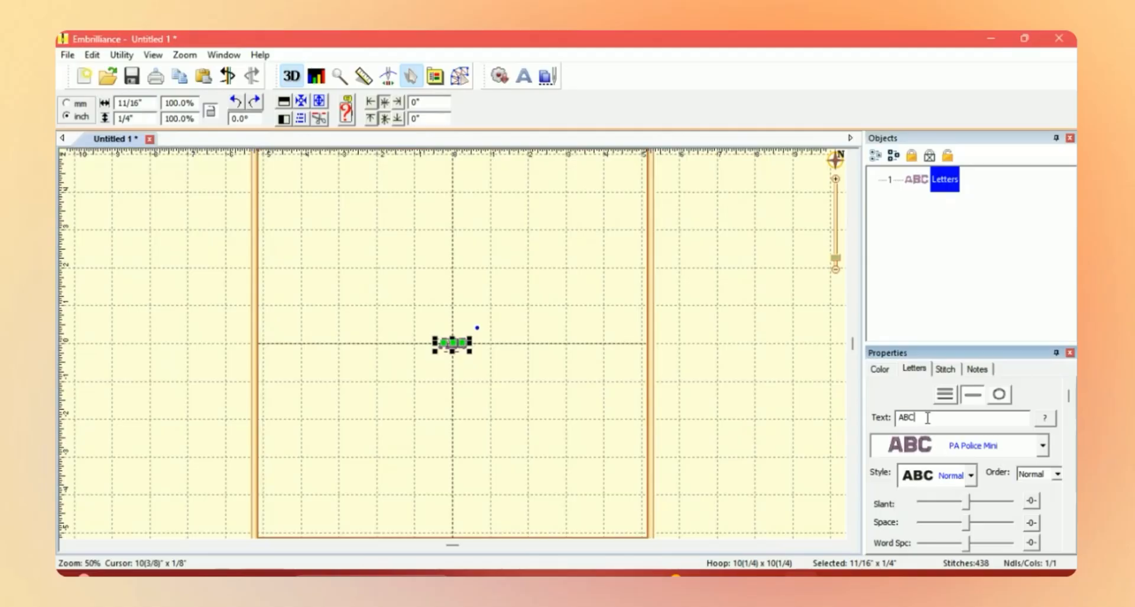
double_click(927, 418)
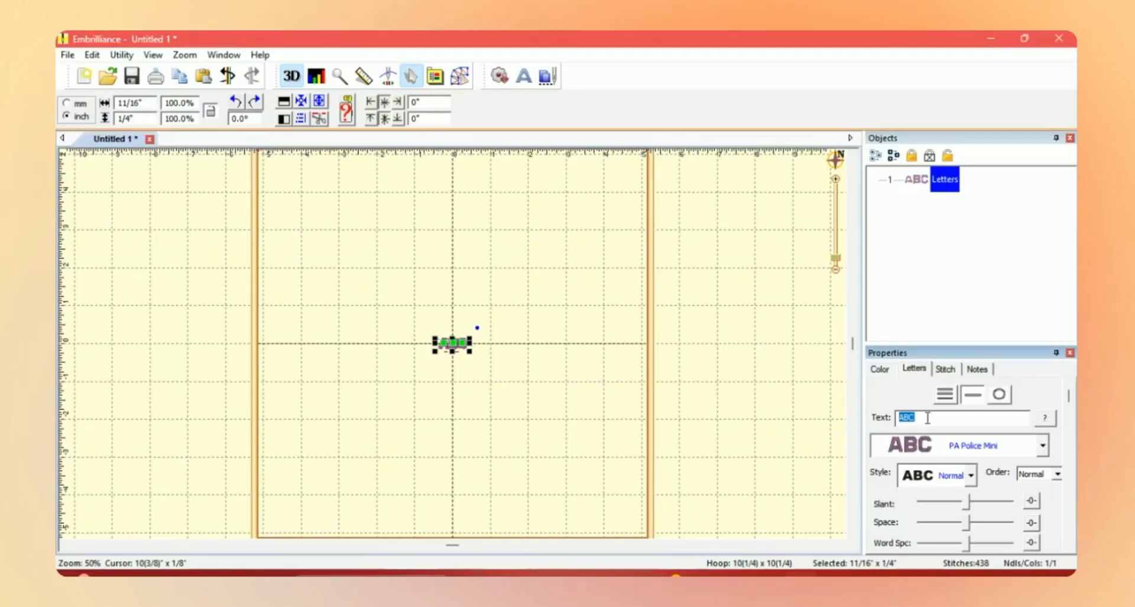
key(BackSpace)
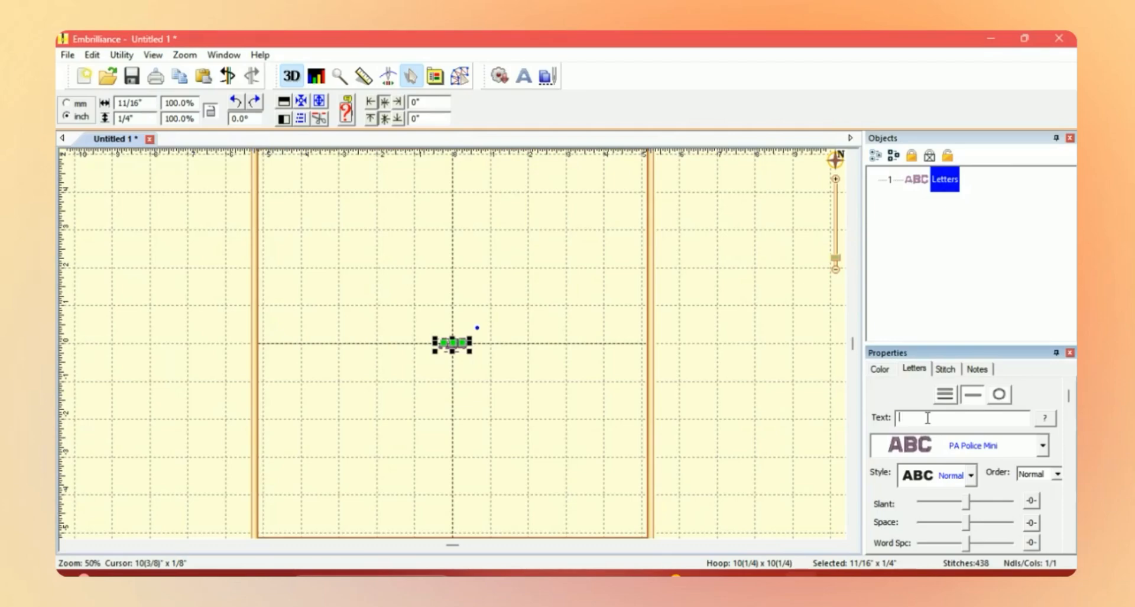
text(Noah)
click(1043, 446)
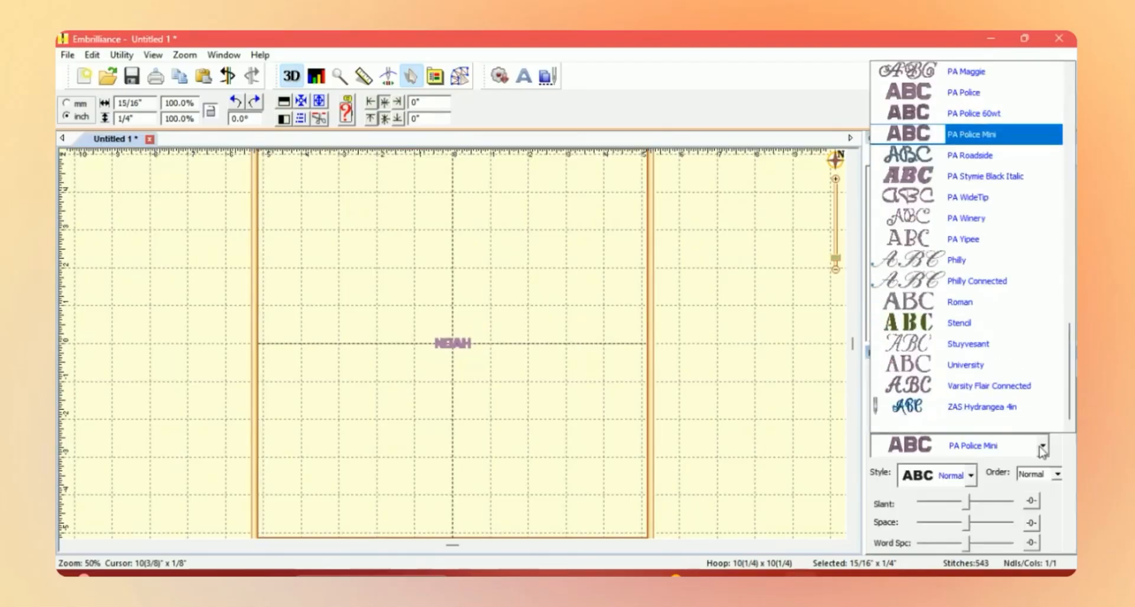
click(1025, 413)
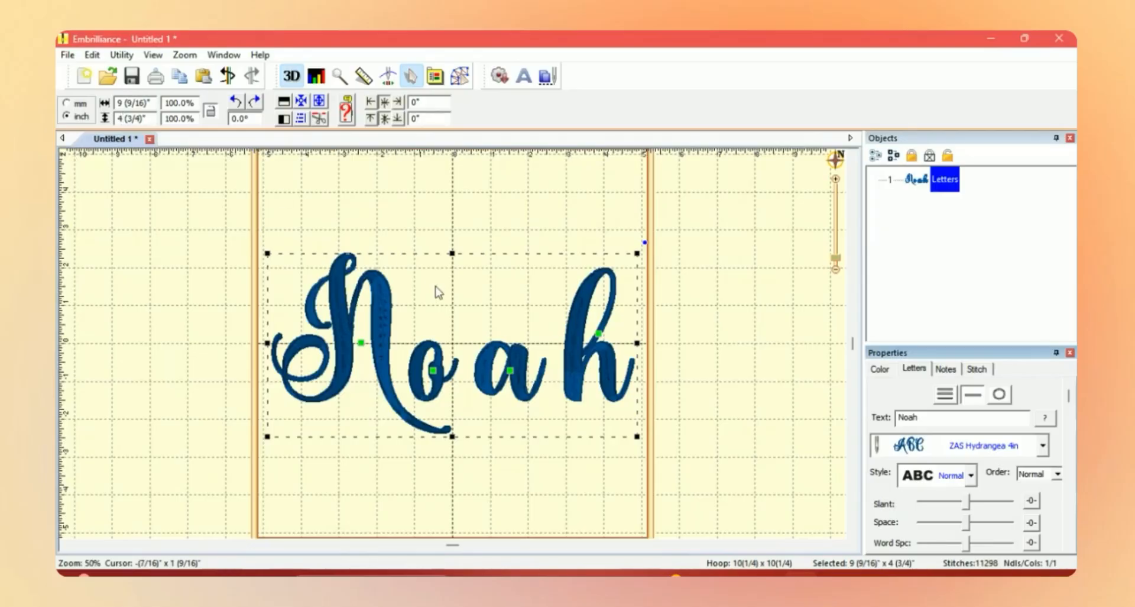
Turn on proportional scaling and set the lettering's width to 6 inches
click(211, 112)
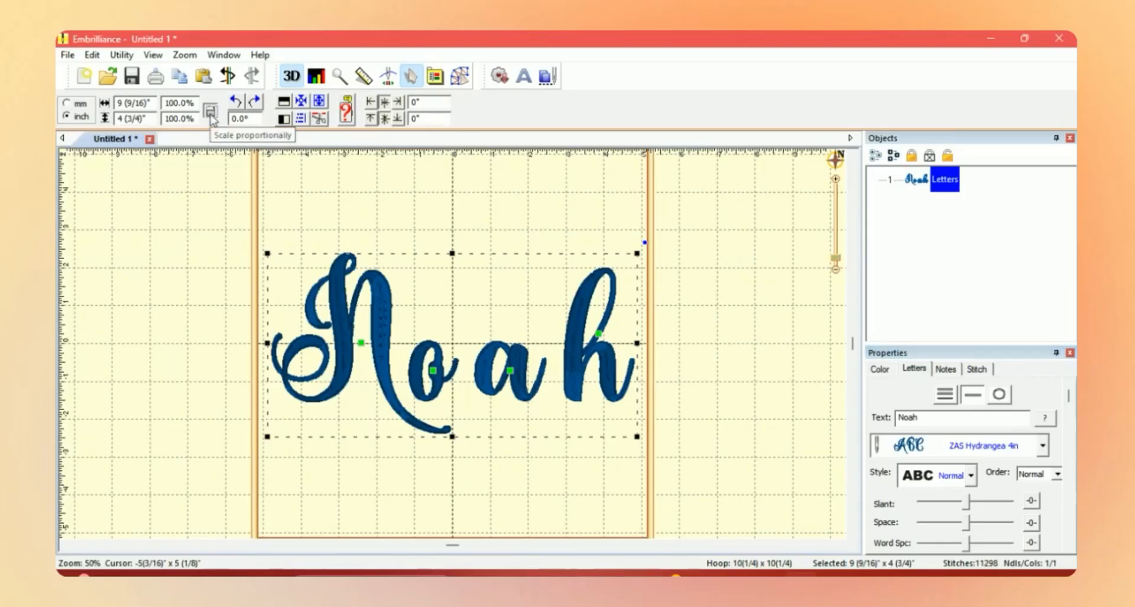
double_click(154, 105)
key(BackSpace)
key(BackSpace)
key(BackSpace)
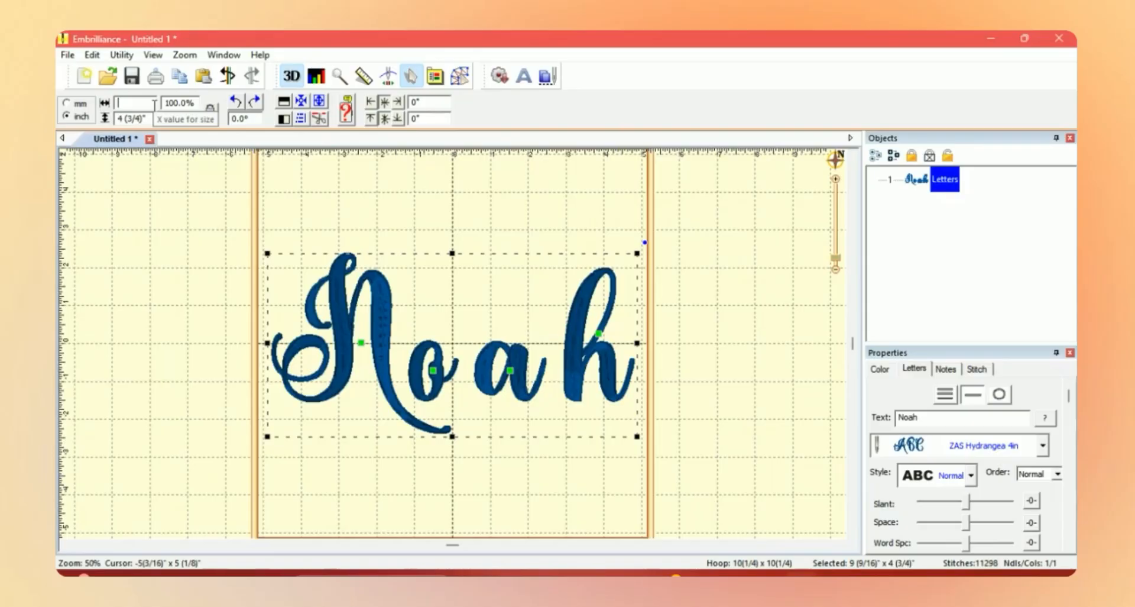
text(6)
key(Return)
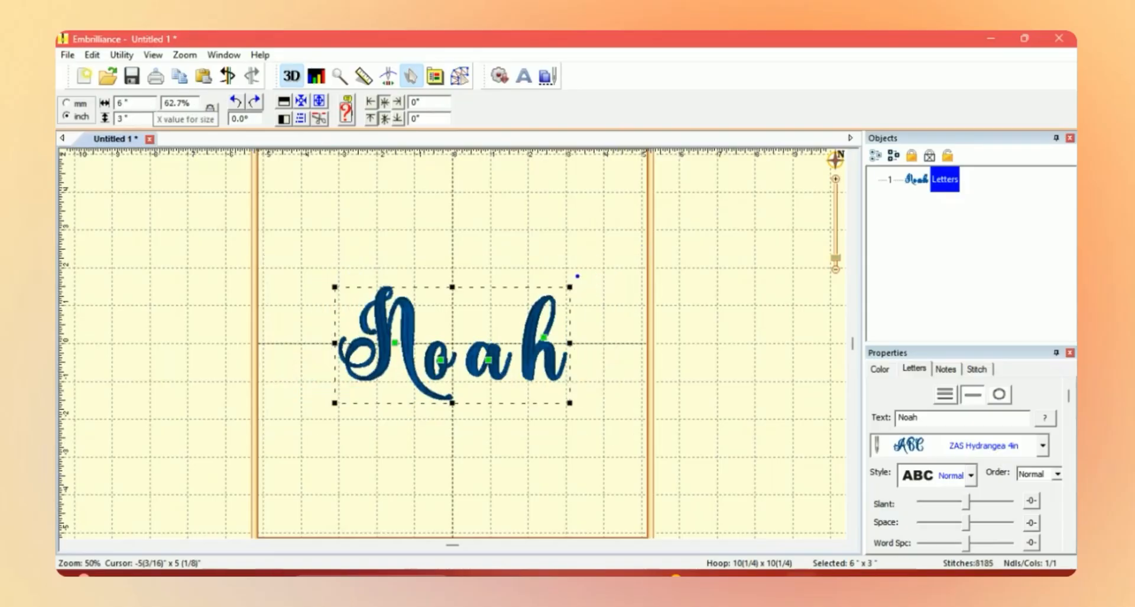
Set the lettering's height to 4 inches
click(147, 116)
key(BackSpace)
key(BackSpace)
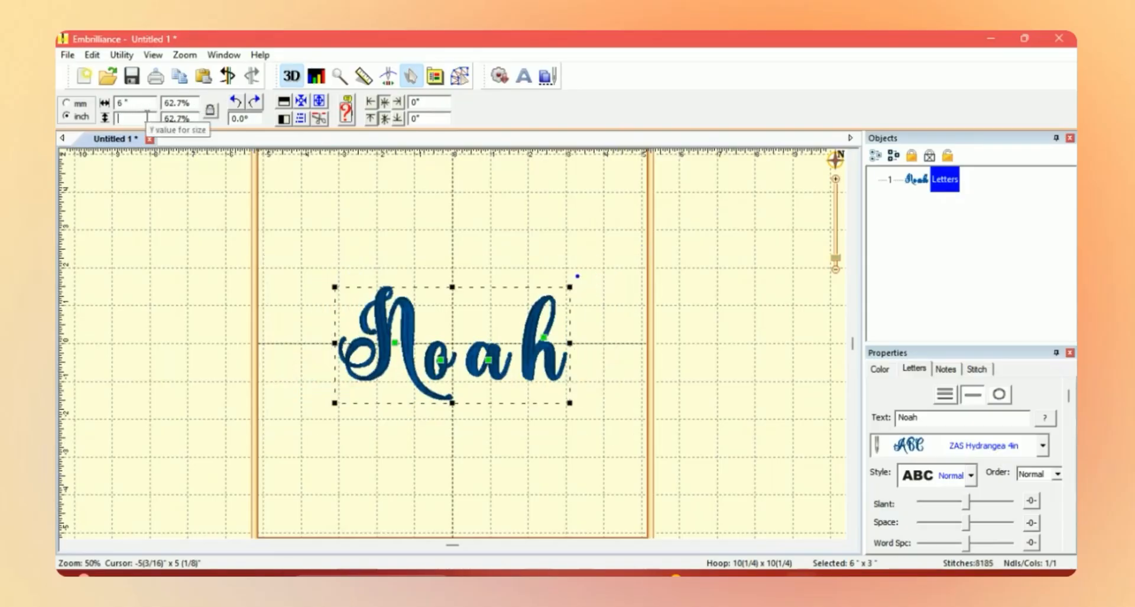
text(4)
key(Return)
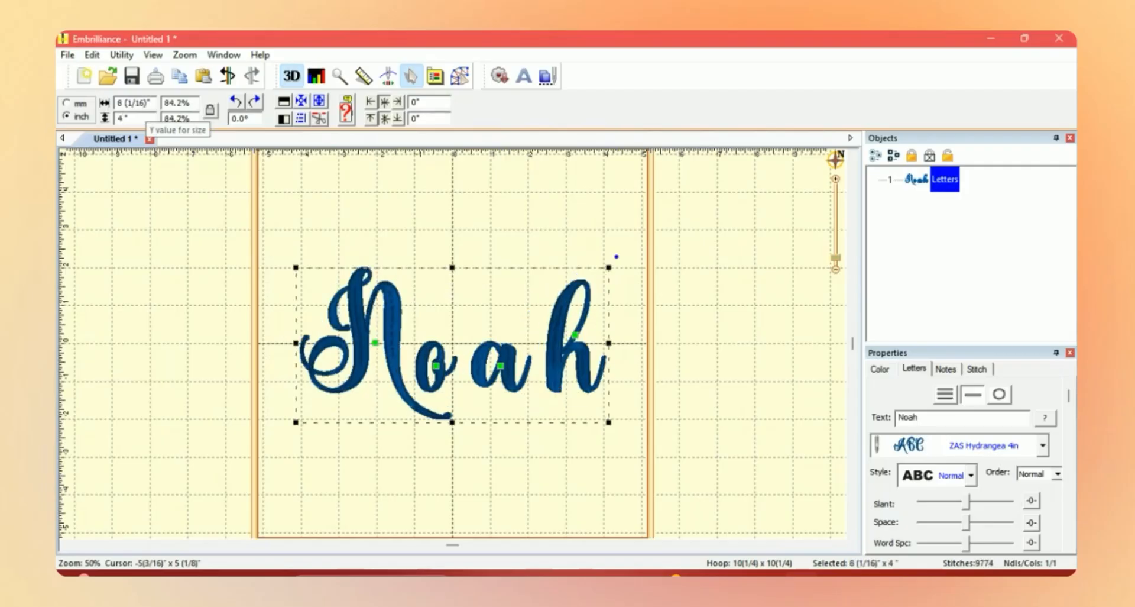
Set the lettering's width to 6 inches with proportional scaling off, keeping its 4-inch height, and deselect it
double_click(155, 103)
key(BackSpace)
key(BackSpace)
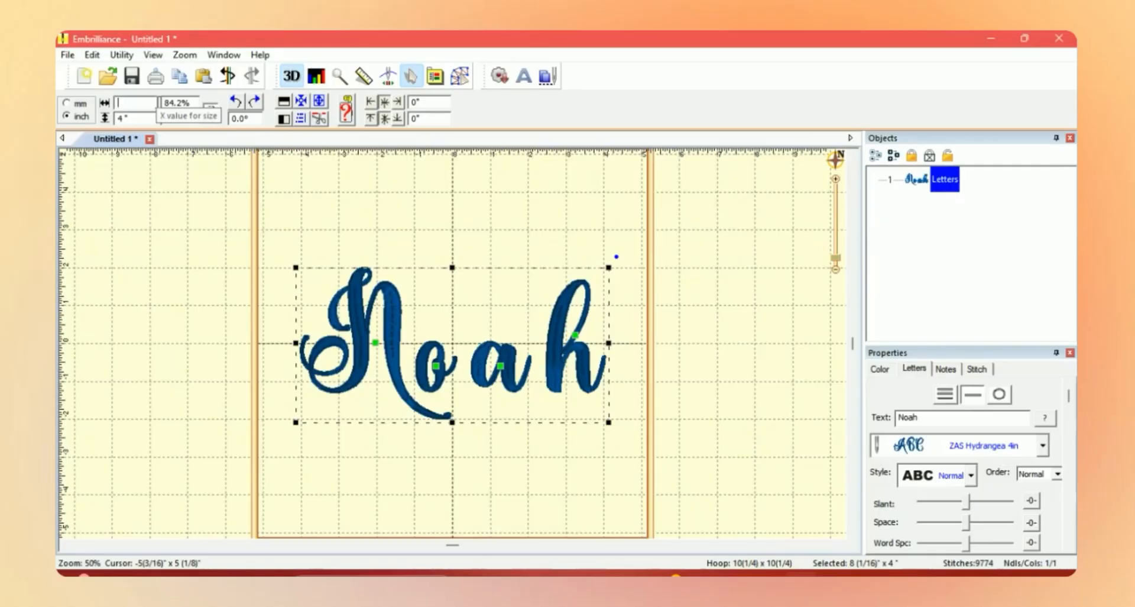
text(6)
key(Return)
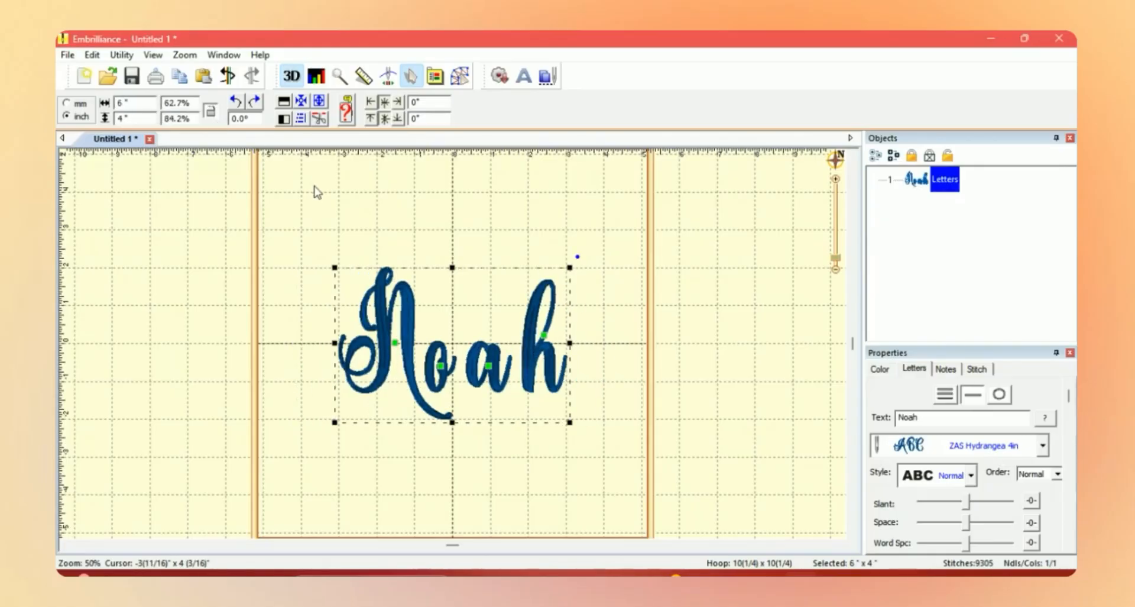
click(426, 225)
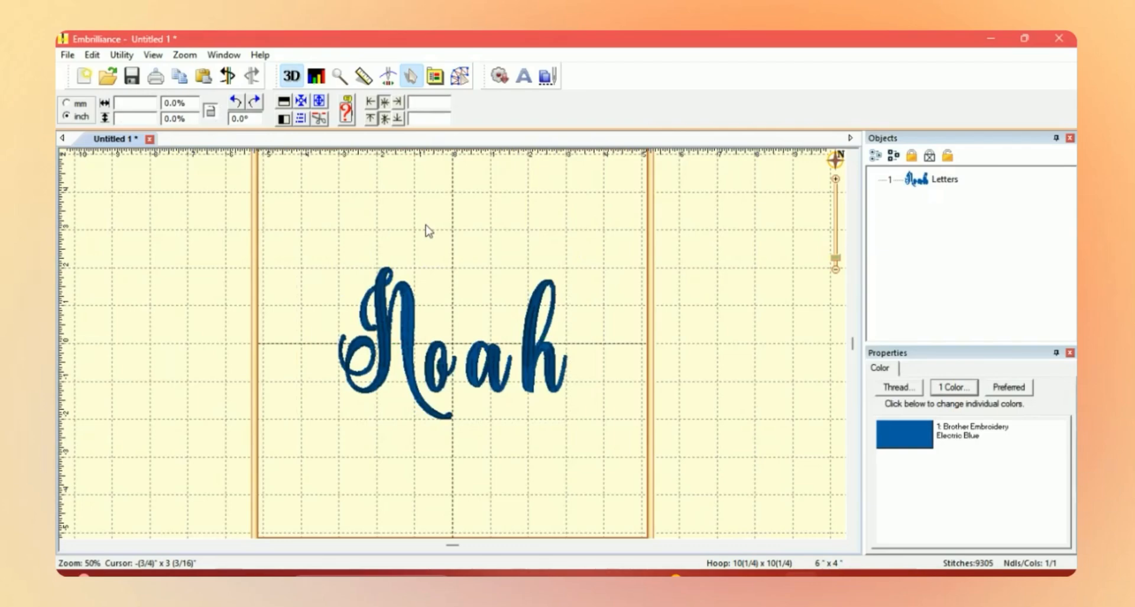
Add a Page Wrap patch edge around the name lettering
click(393, 313)
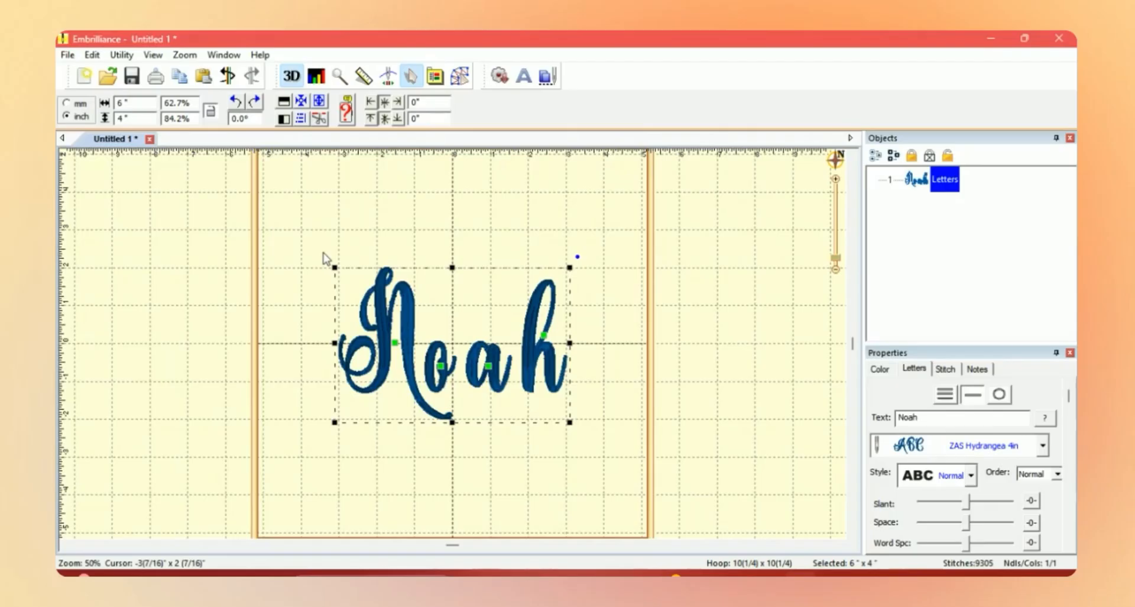
click(122, 55)
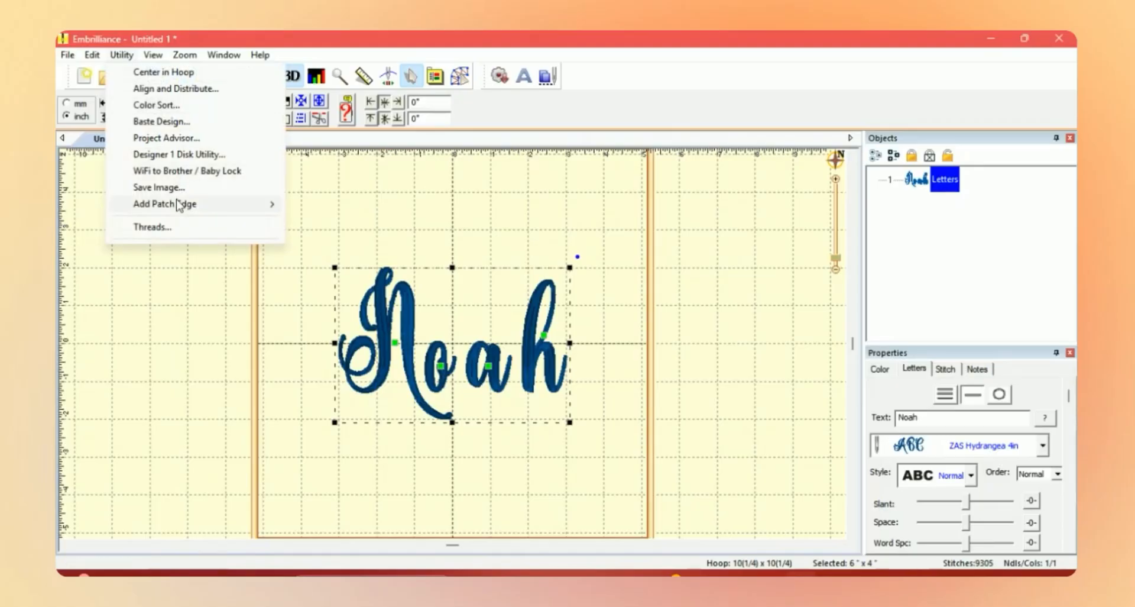
mouse_move(181, 210)
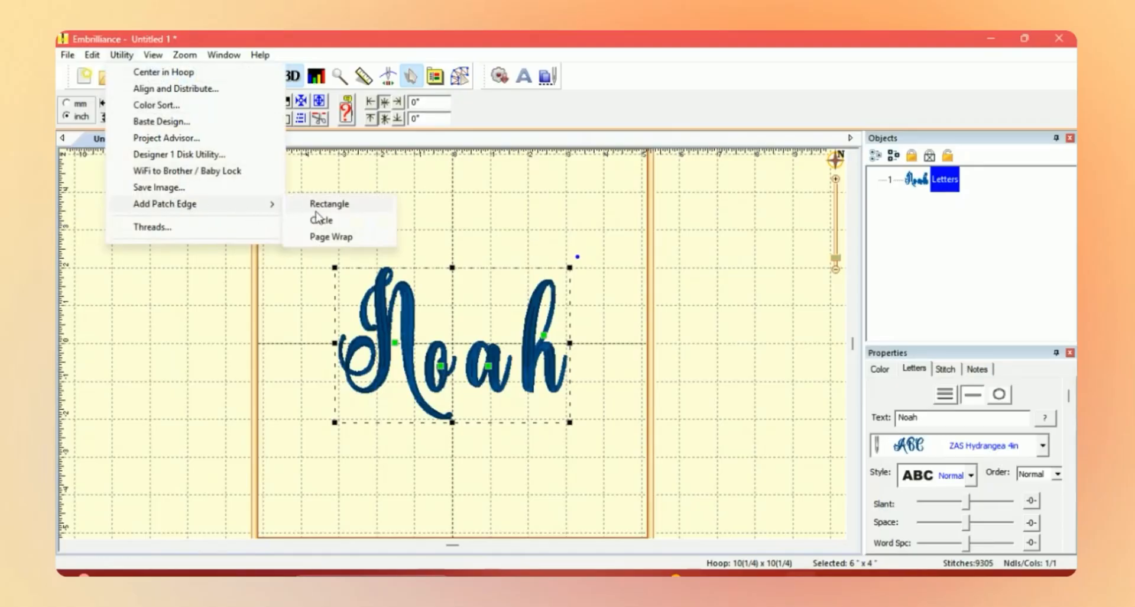
click(325, 238)
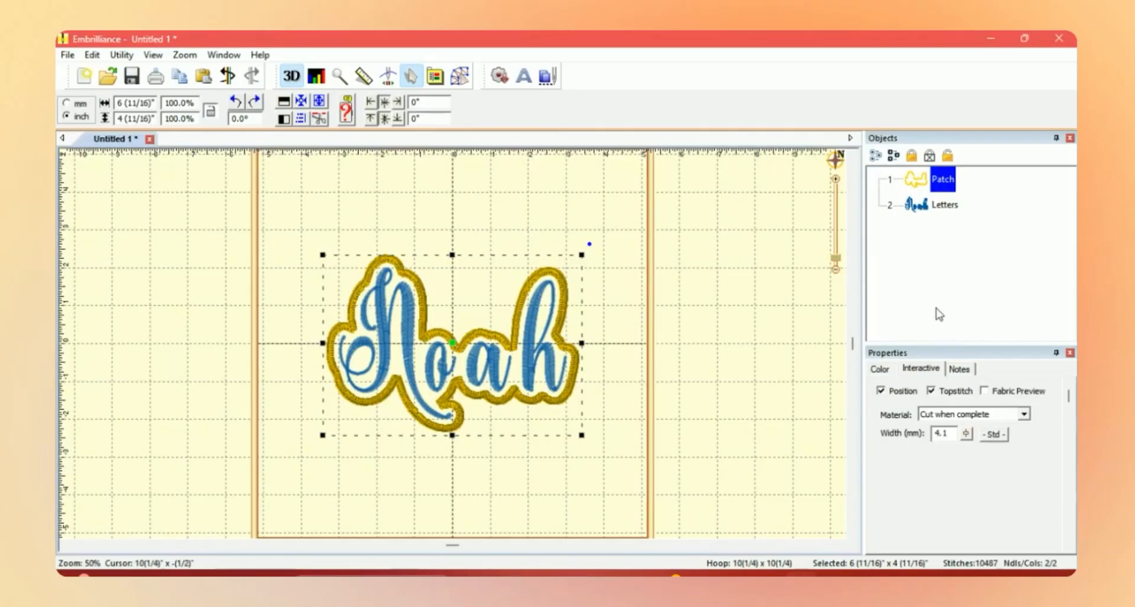
Turn off the patch's Position and Topstitch options and set its material to Create using fill
click(927, 369)
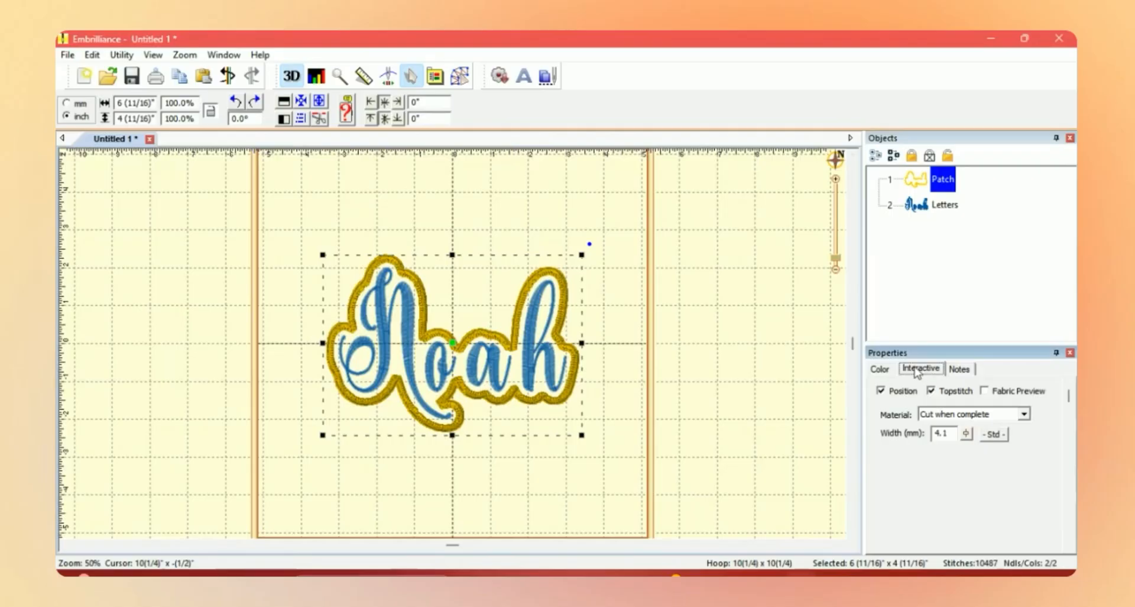
click(894, 391)
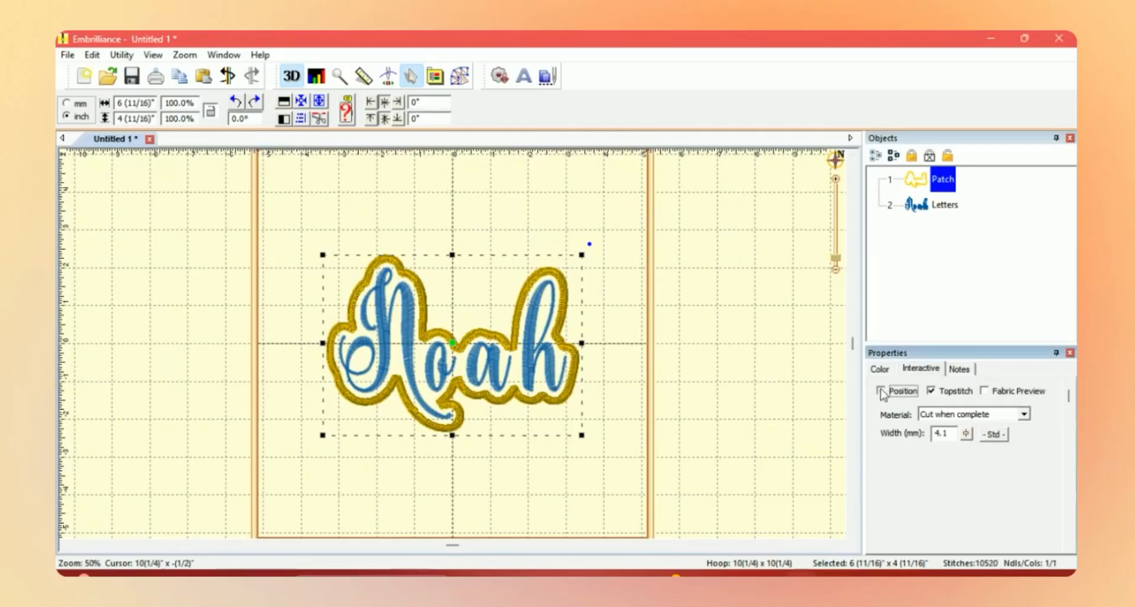
click(932, 392)
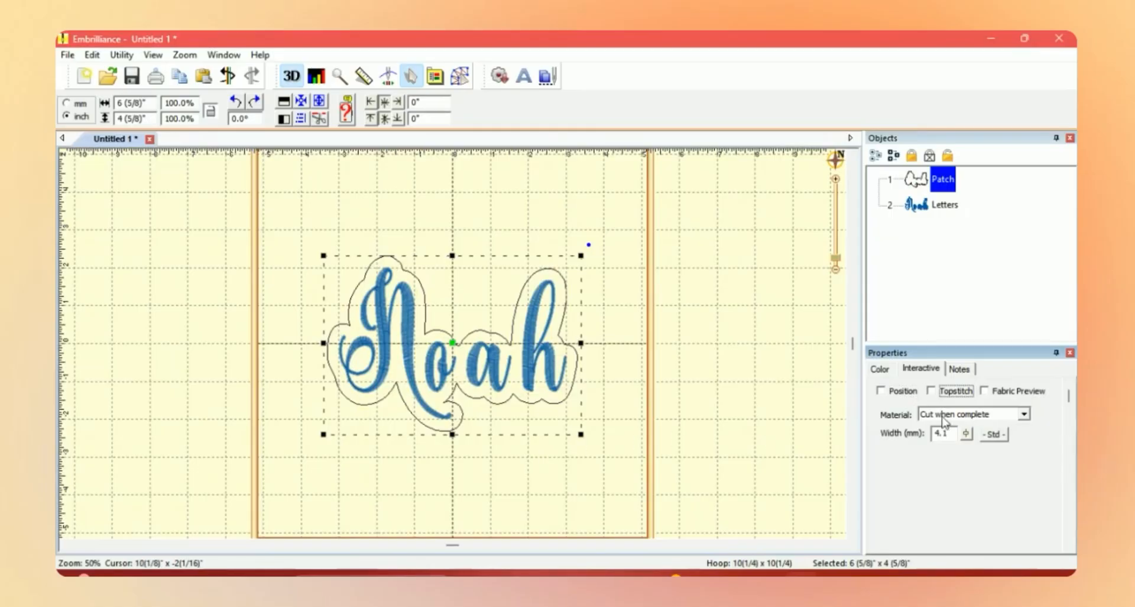
click(1023, 415)
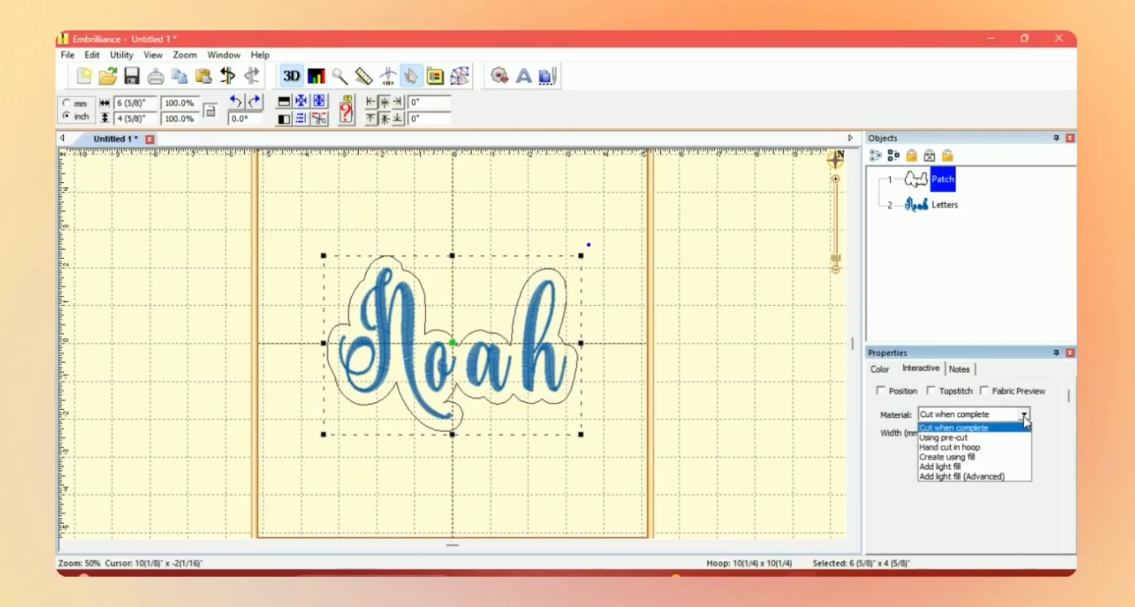
click(992, 457)
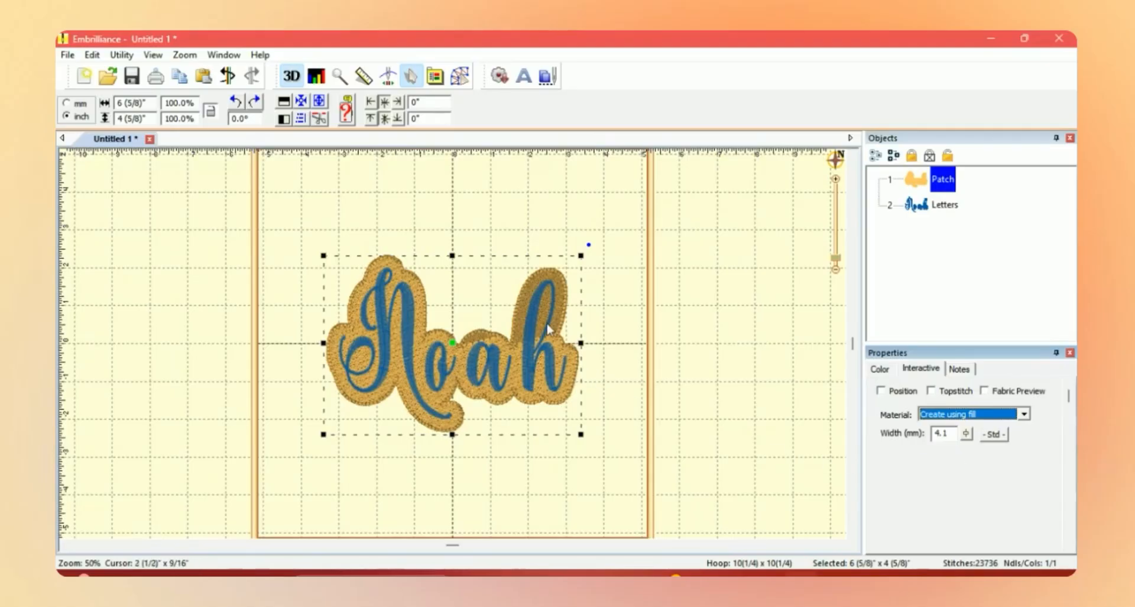
Resize the patch around the lettering to about 6 1/2 by 4 1/4 inches, adjusting its corners and edges, and deselect it
click(323, 256)
drag(322, 256, 331, 260)
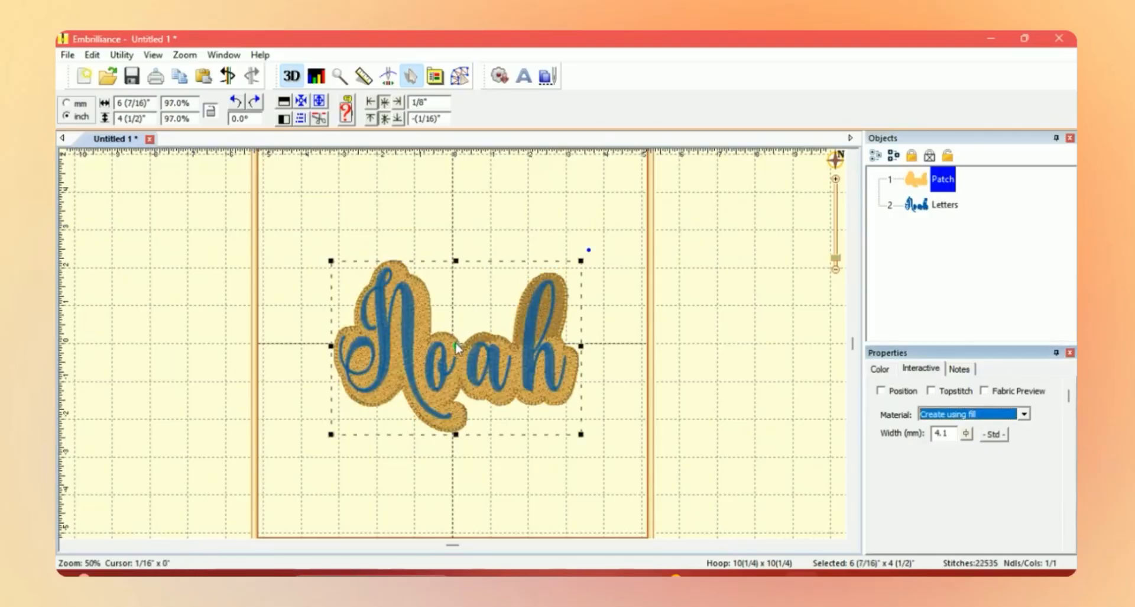
click(456, 259)
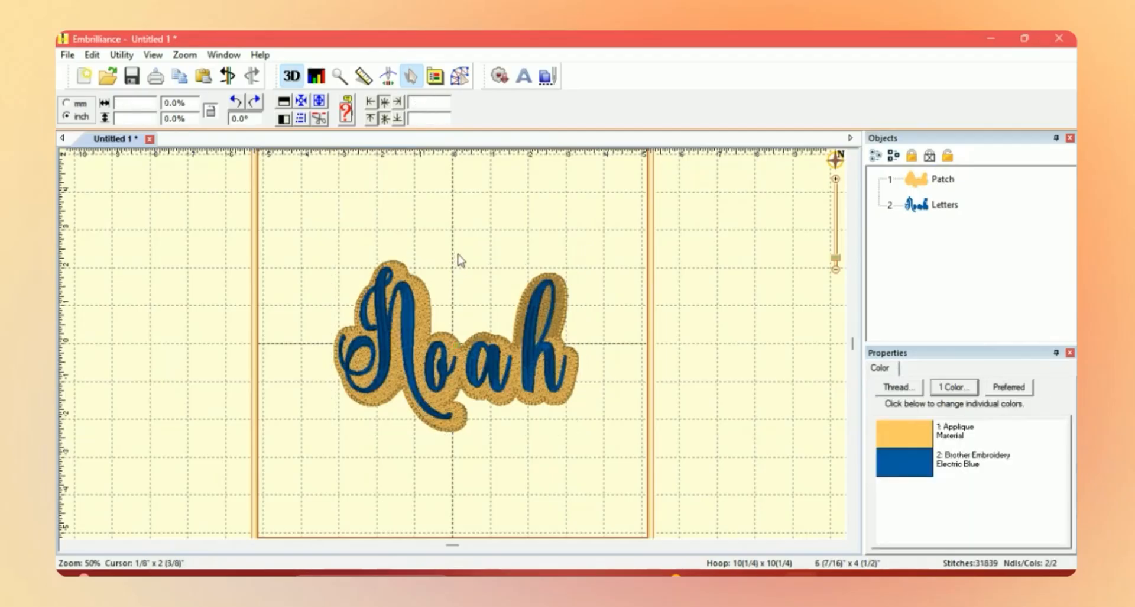
click(417, 293)
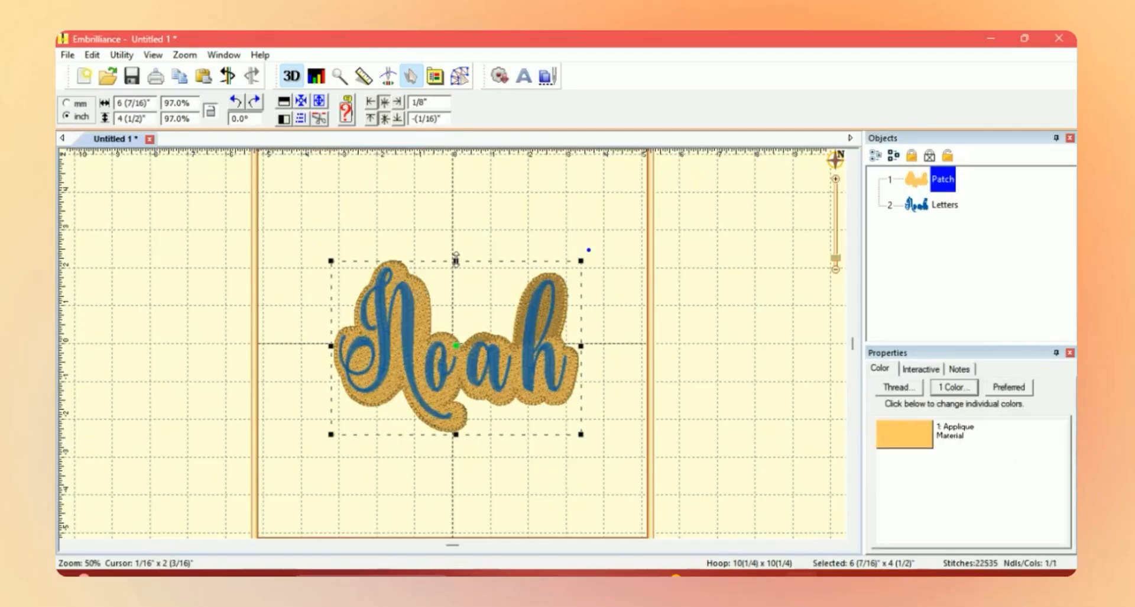
drag(456, 258, 456, 264)
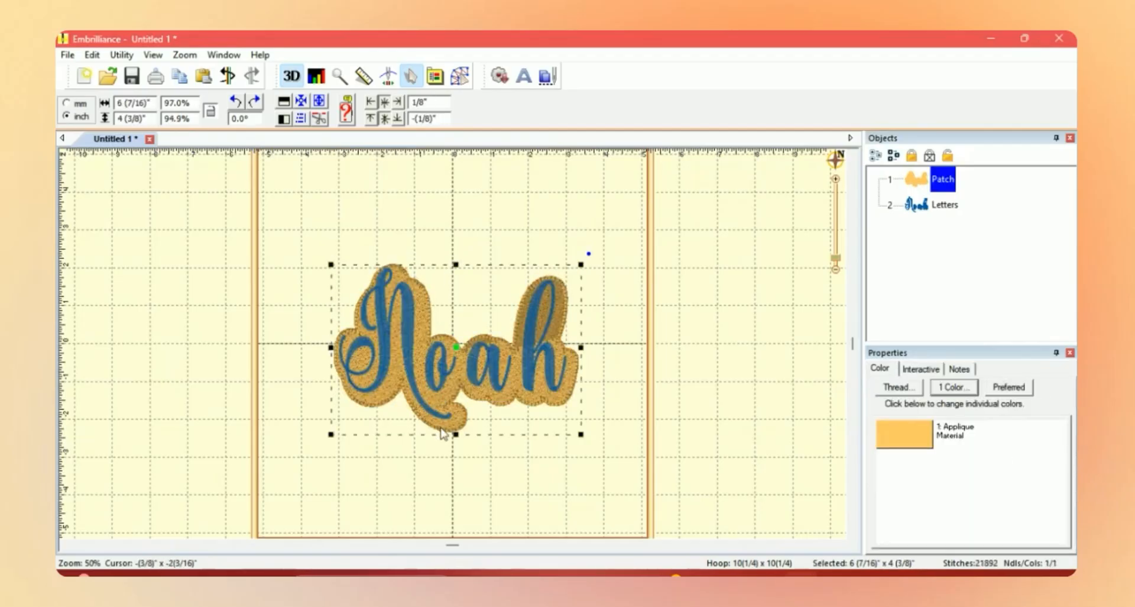
drag(455, 435, 456, 428)
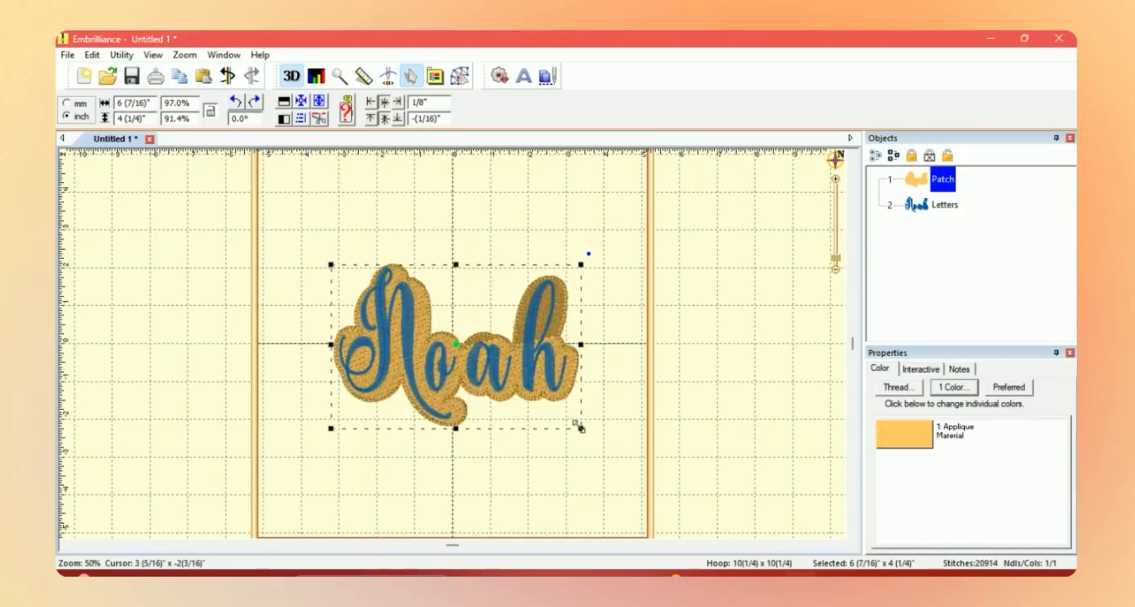
drag(581, 427, 577, 425)
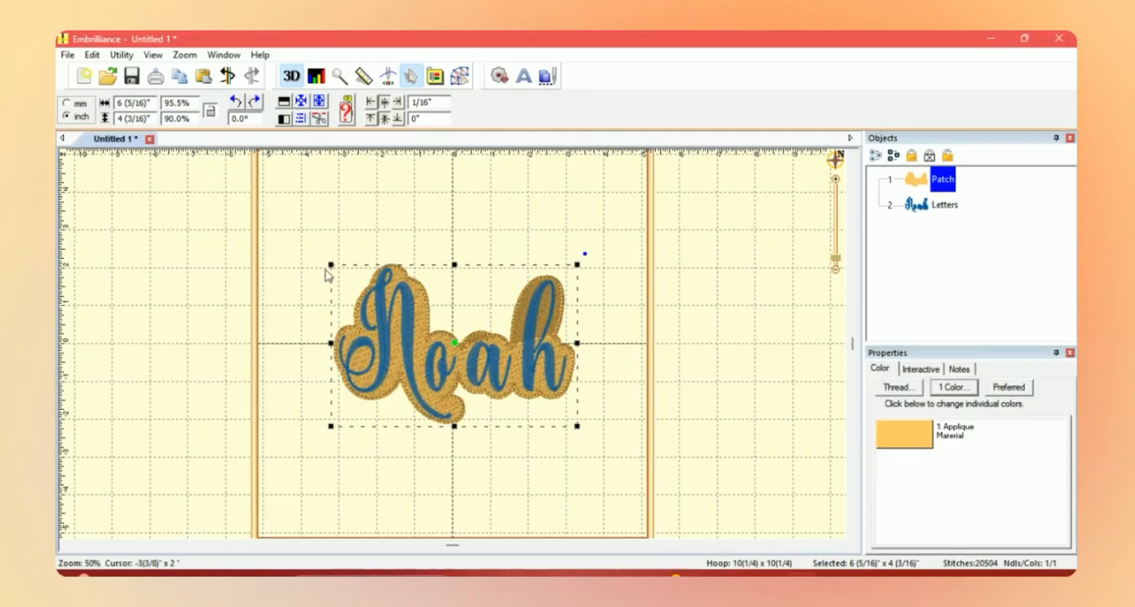
drag(330, 264, 325, 260)
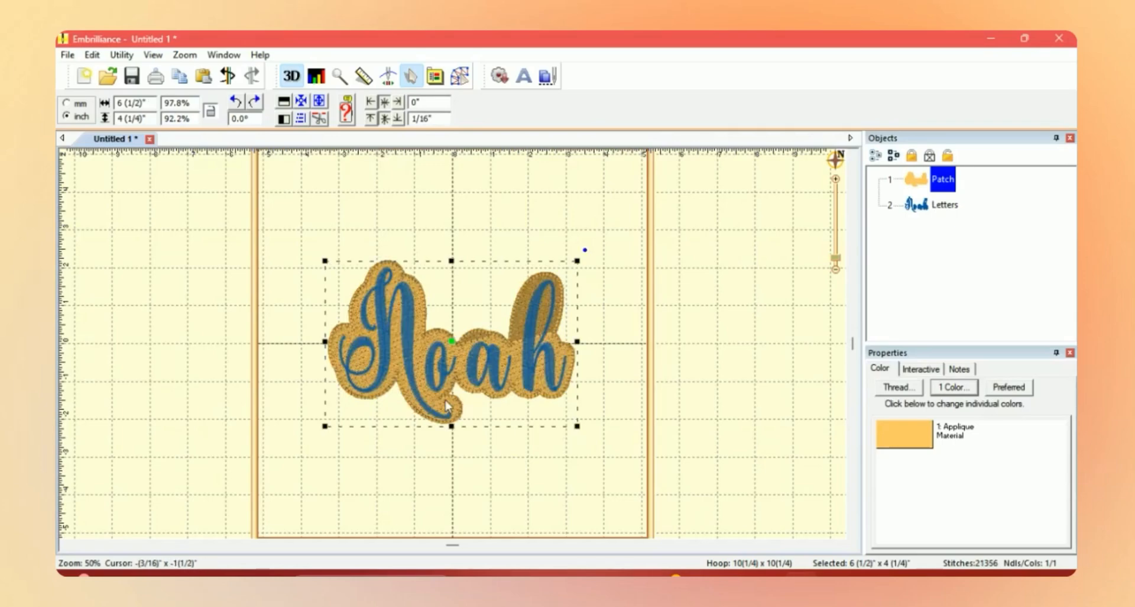
click(488, 440)
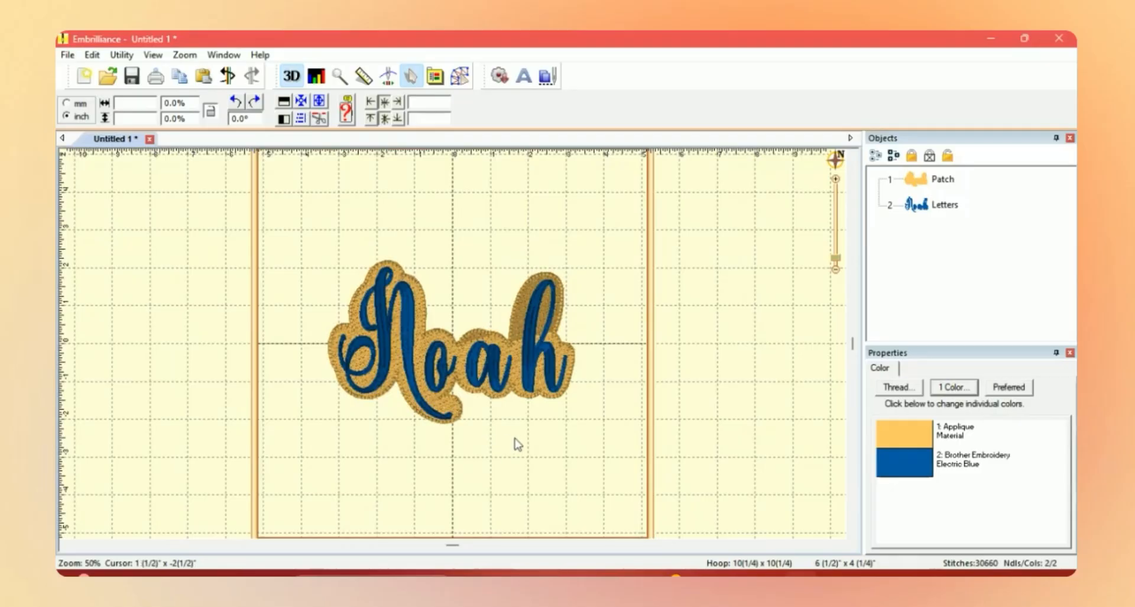
Search the Madeira Polyneon 60wt. threads for gray and set the patch's thread colour to 1902 Hunter Green
click(918, 439)
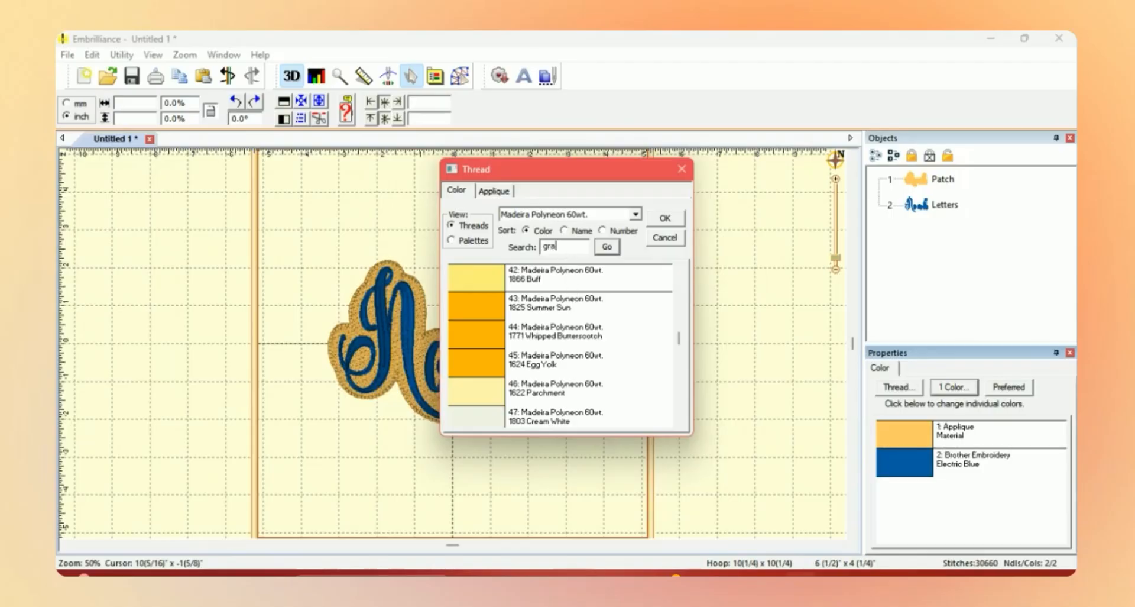
key(Return)
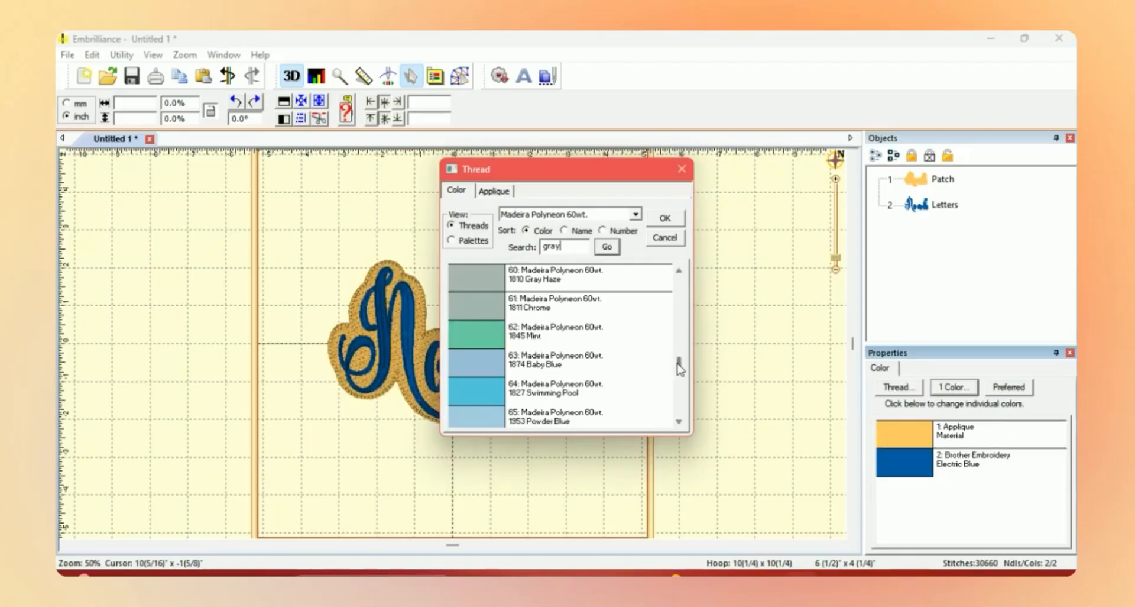
drag(677, 363, 677, 351)
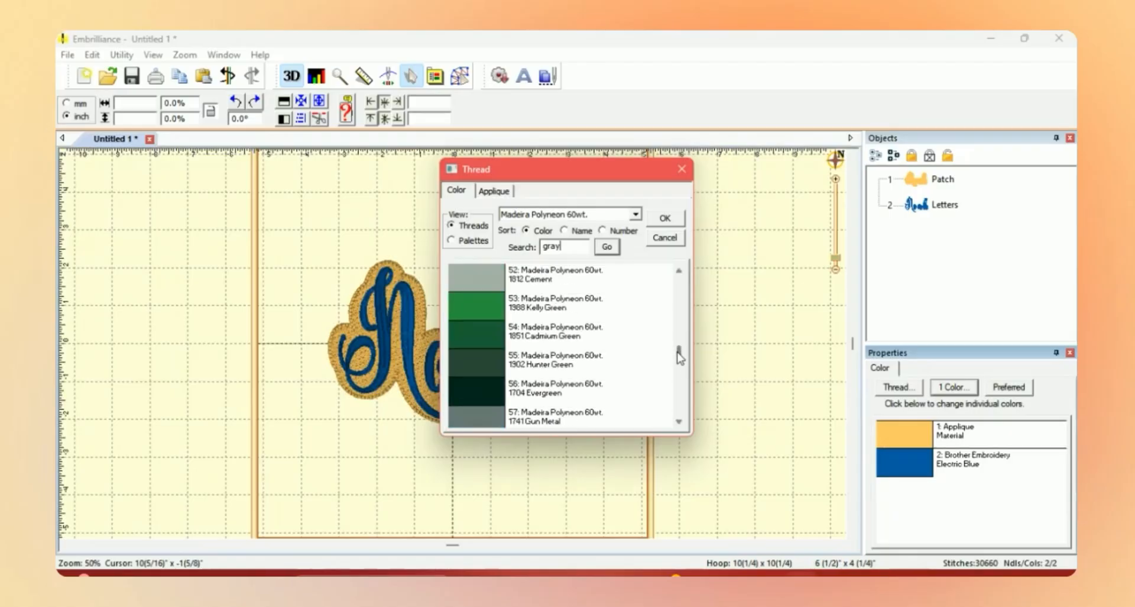
click(546, 367)
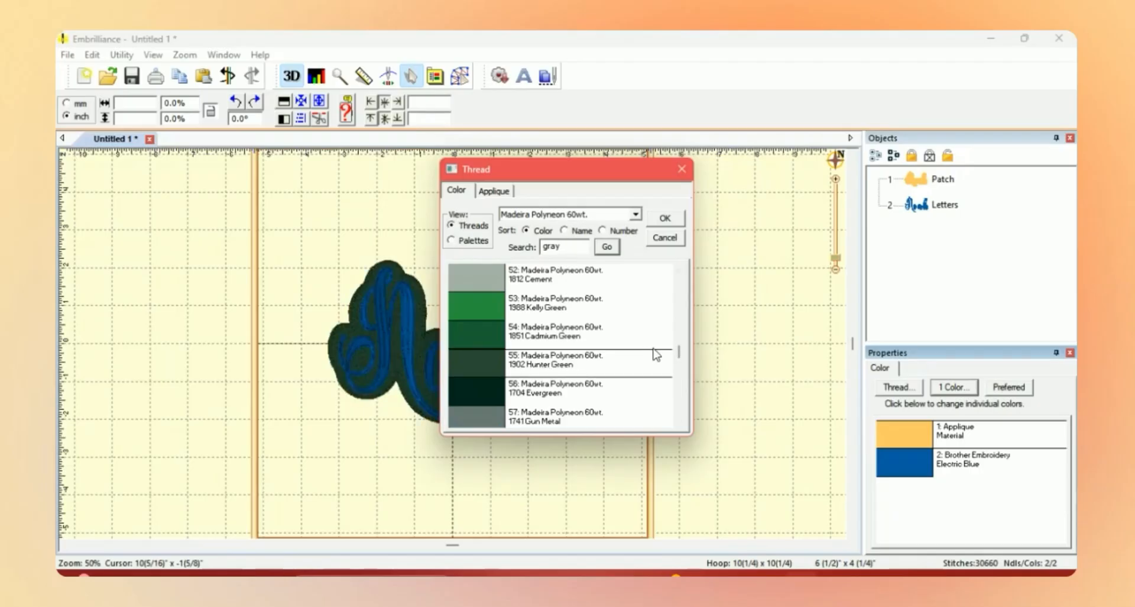
click(665, 218)
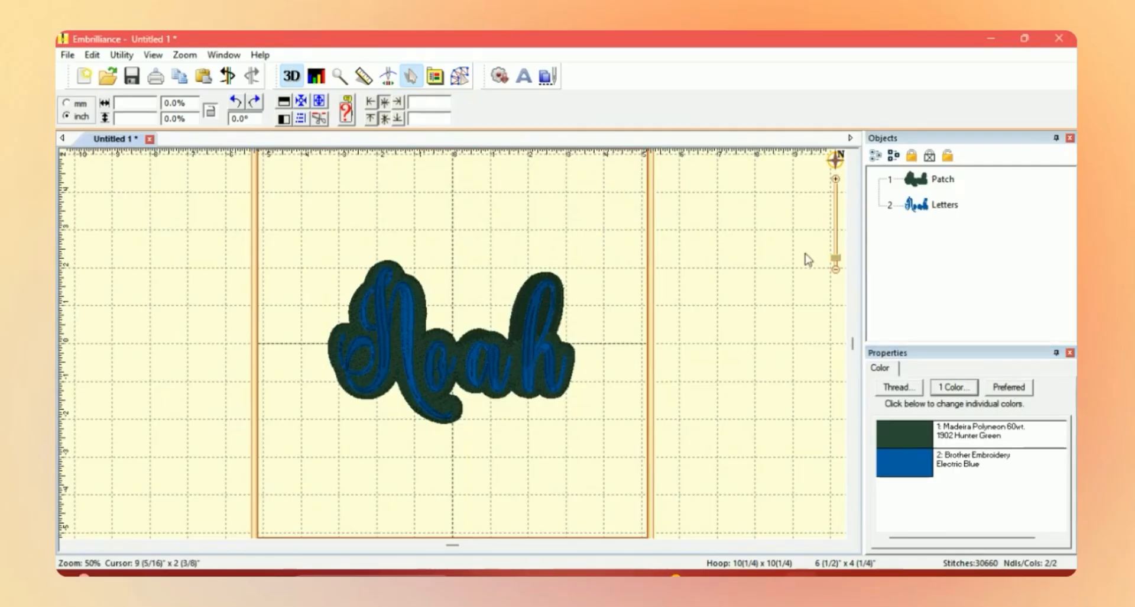
Set the patch's thread colour to Madeira Polyneon 60wt. 1741 Gun Metal
click(932, 439)
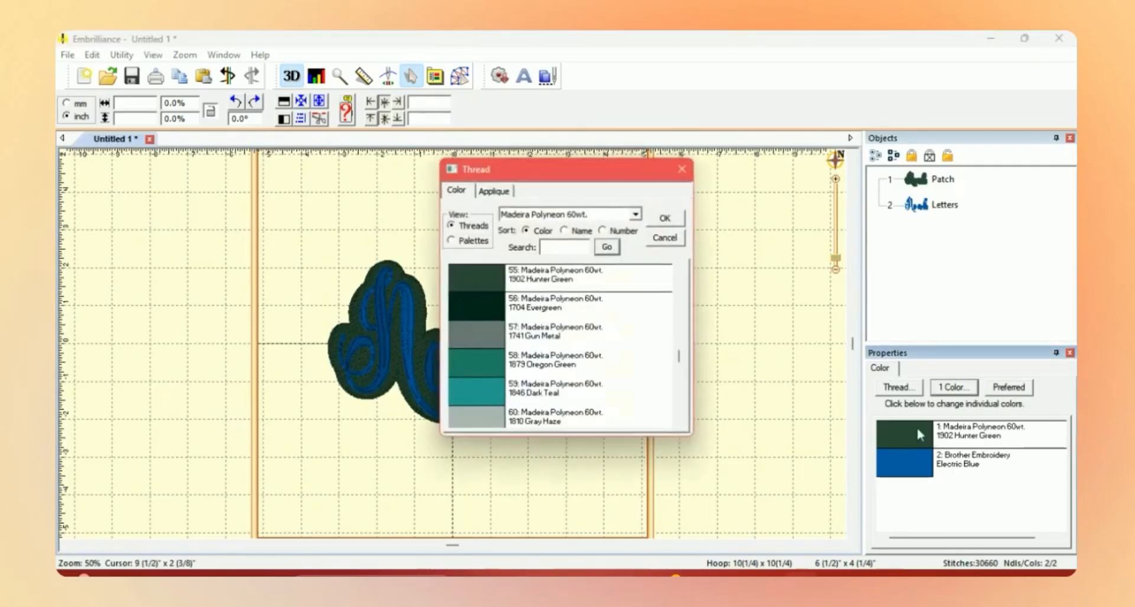
click(573, 333)
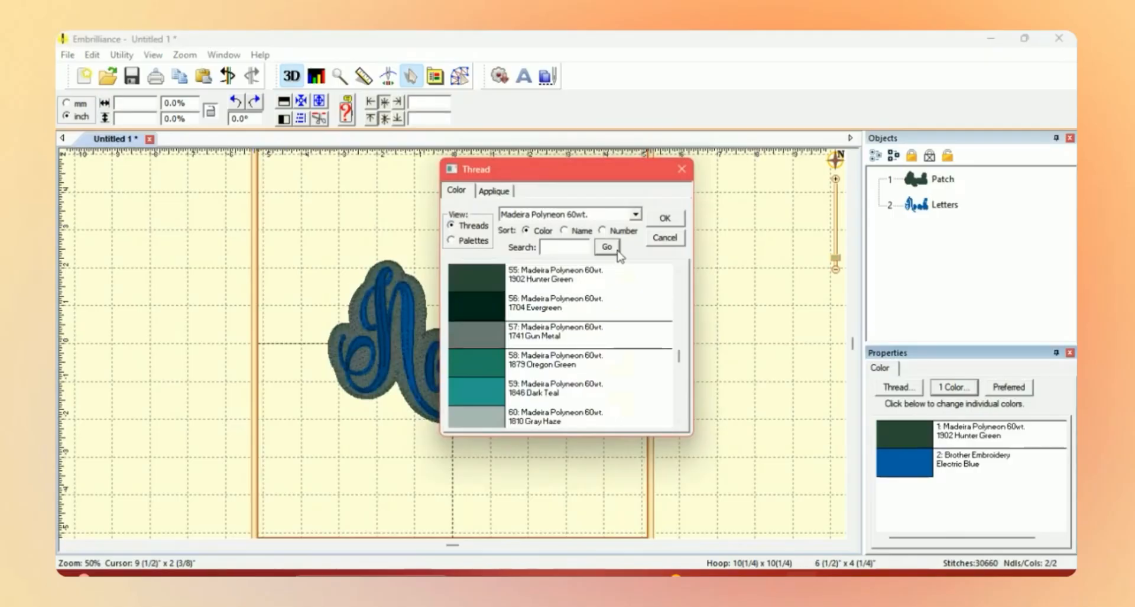
click(671, 221)
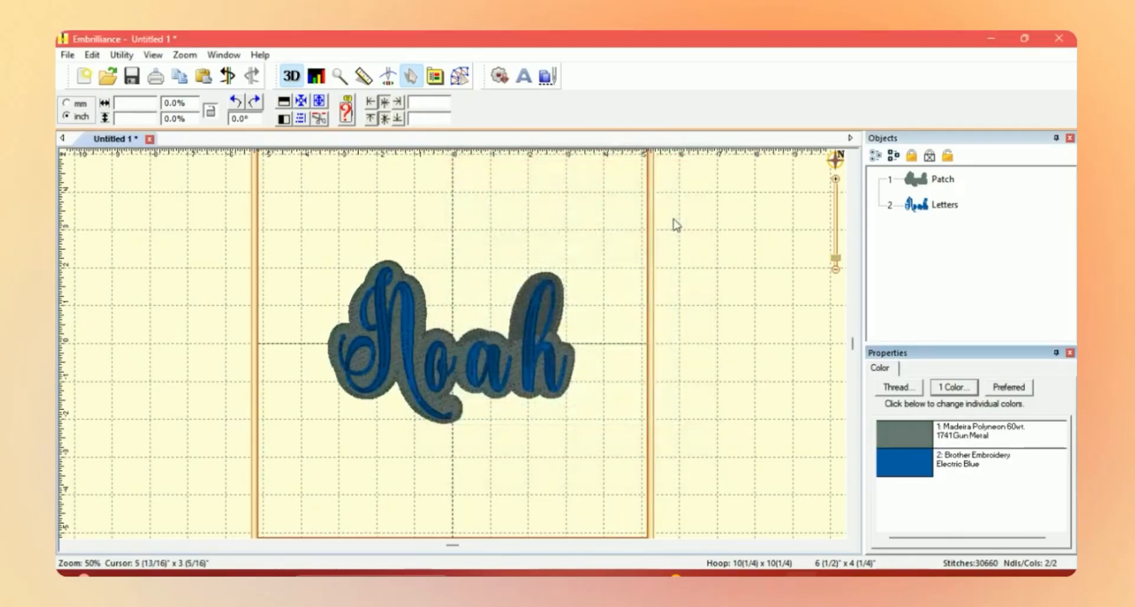
Set the lettering's thread colour to Madeira Polyneon 60wt. 1766 Sailor Blue and deselect it
click(928, 213)
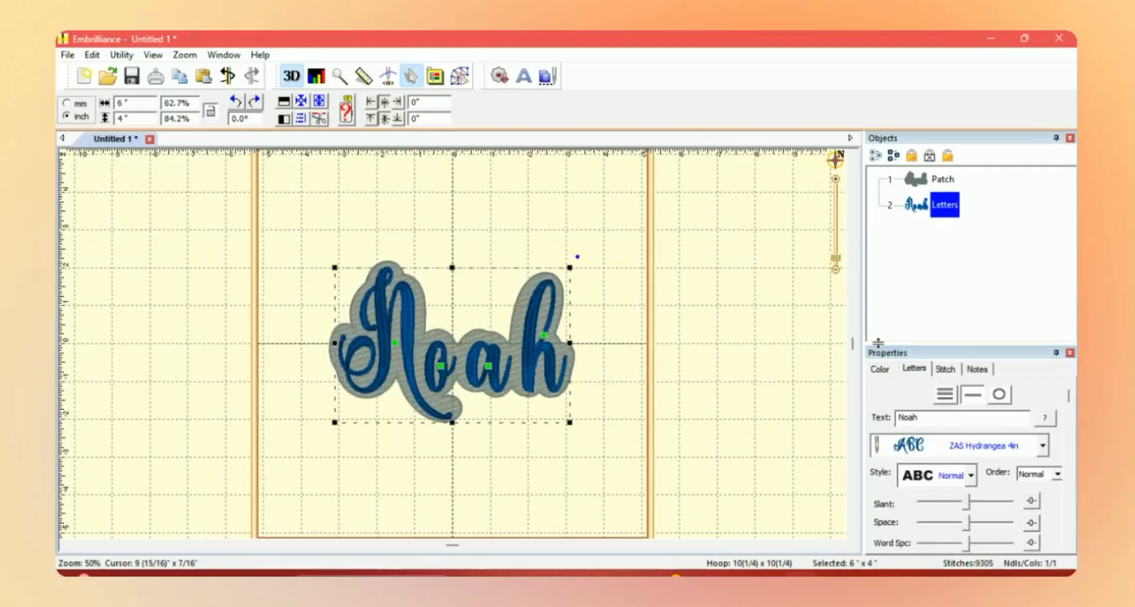
click(881, 373)
click(905, 435)
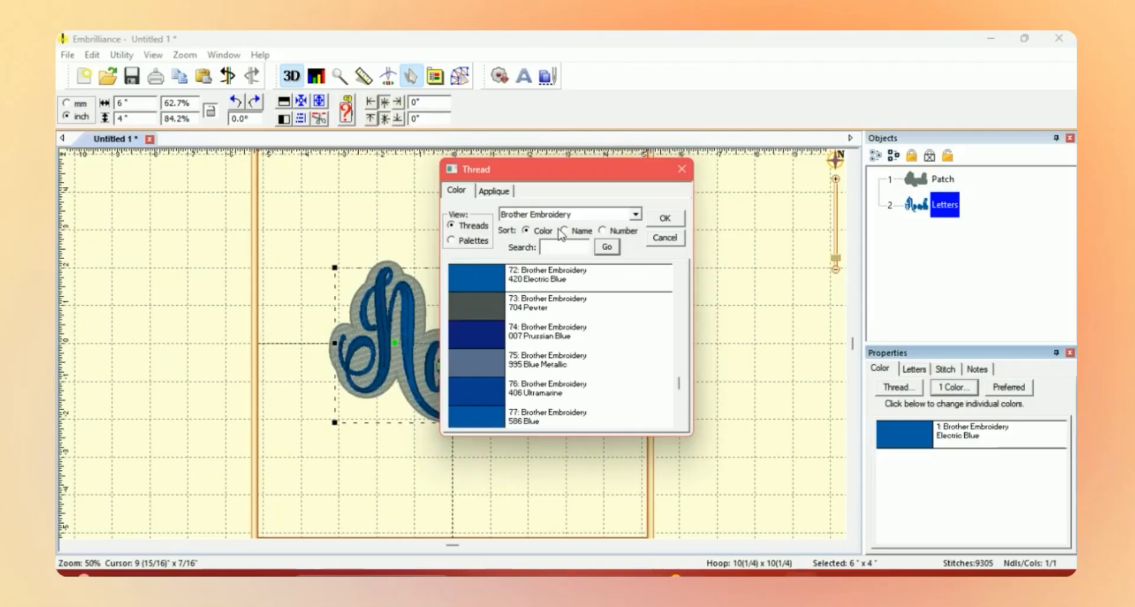
click(636, 214)
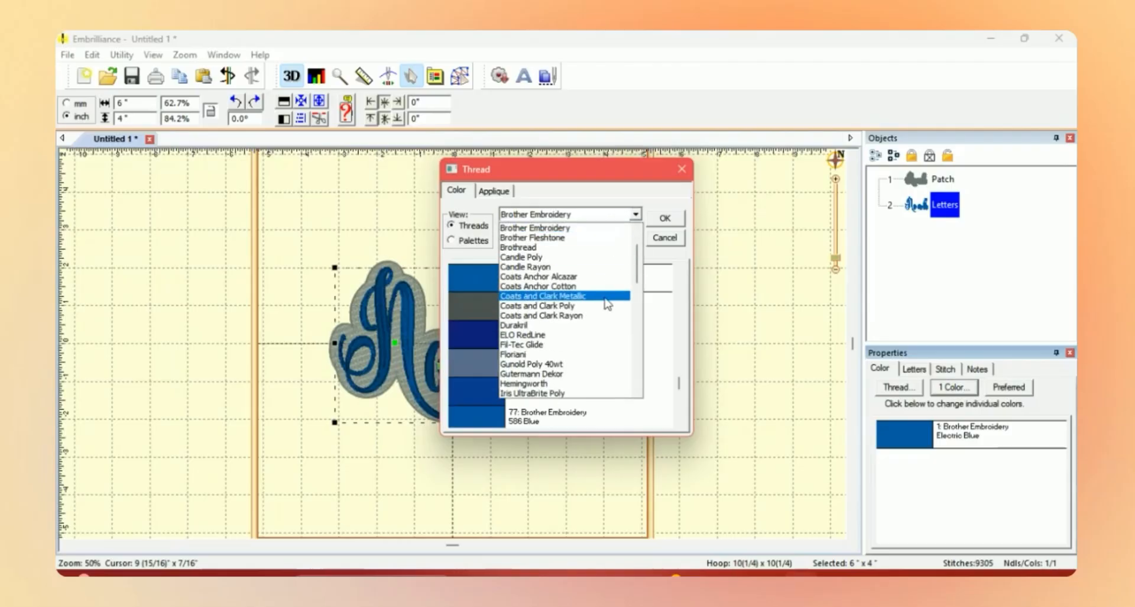
drag(637, 267, 637, 305)
click(577, 388)
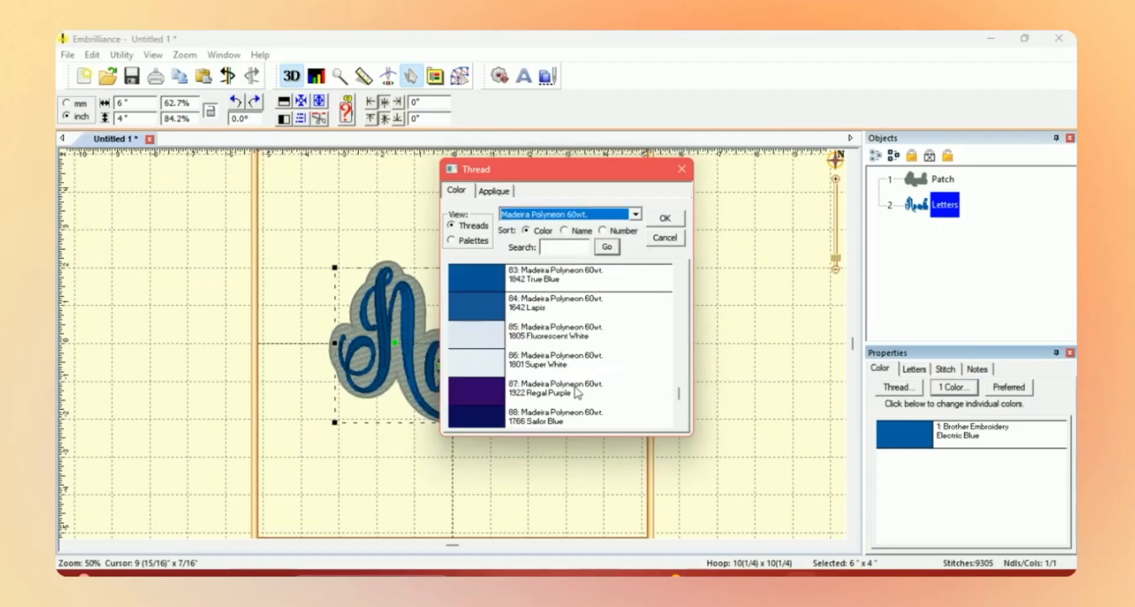
click(554, 420)
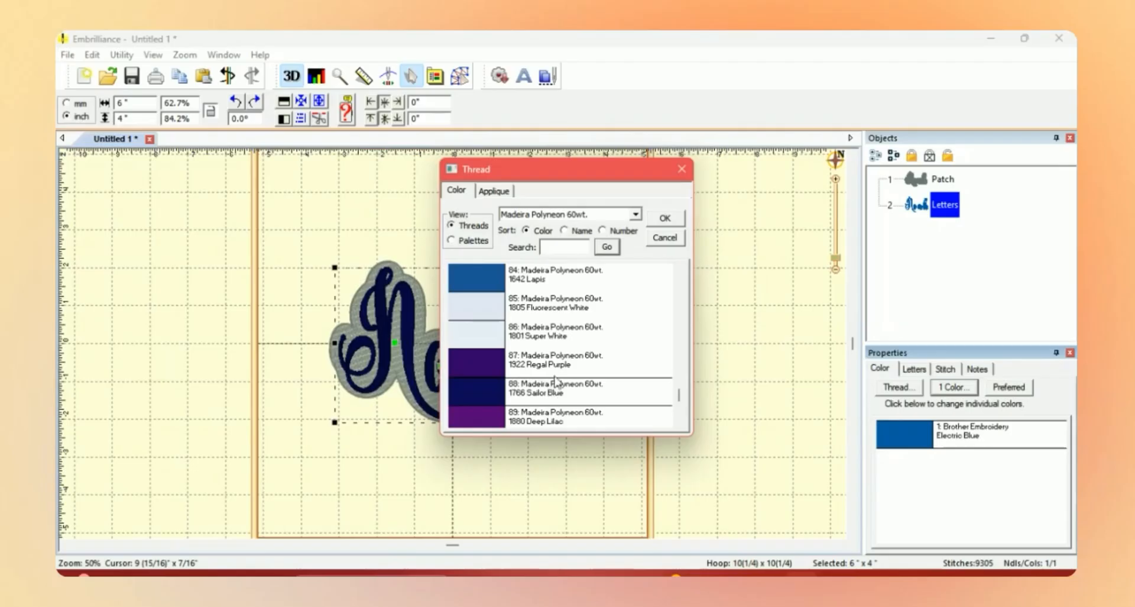
click(665, 218)
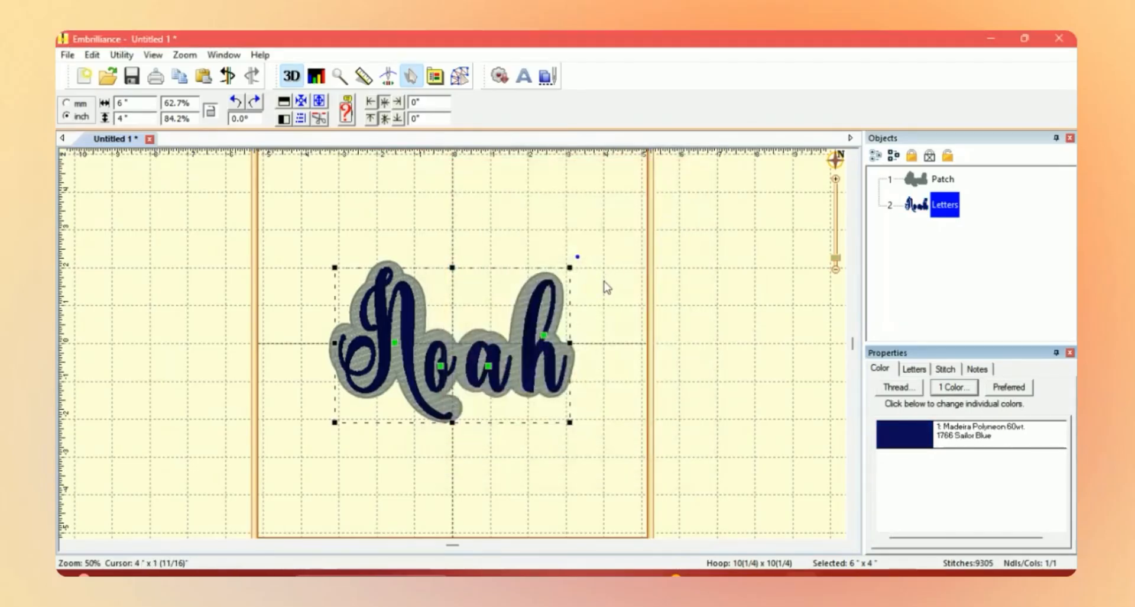
click(608, 288)
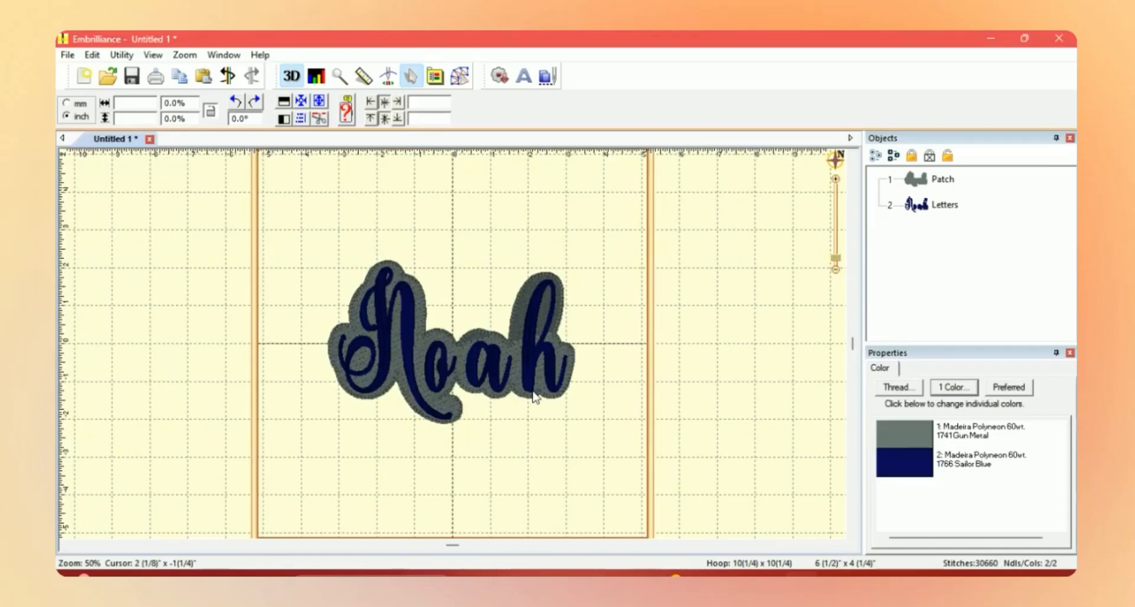
Preview the stitching order of the whole design from first to last stitch in the Stitch Simulator, and close it
click(389, 76)
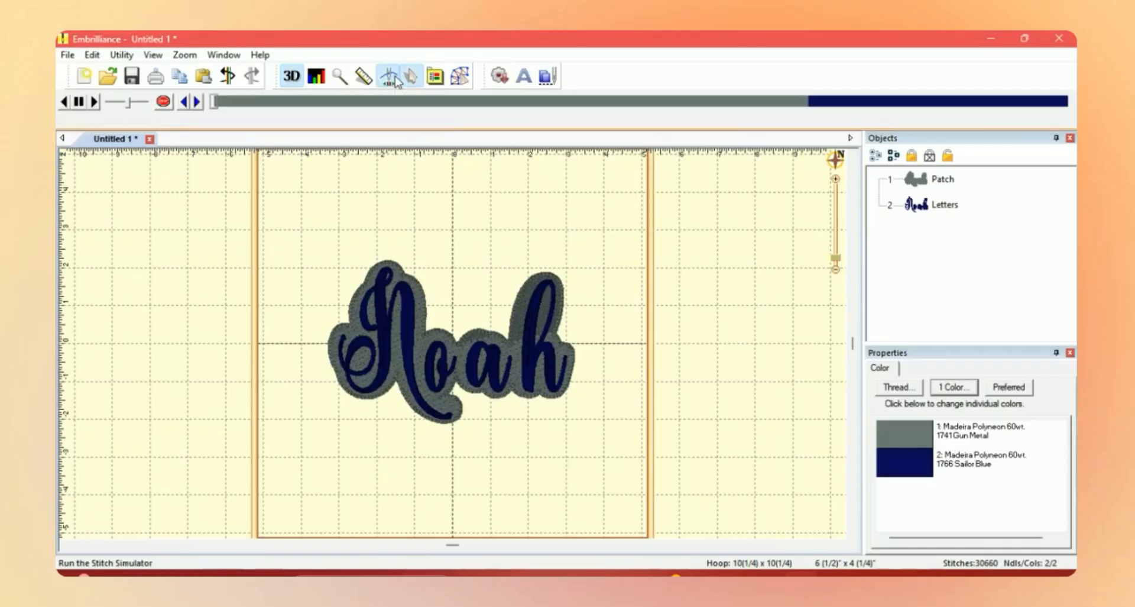
mouse_move(217, 105)
mouse_down()
mouse_move(342, 116)
mouse_move(1047, 102)
mouse_move(1072, 121)
mouse_up()
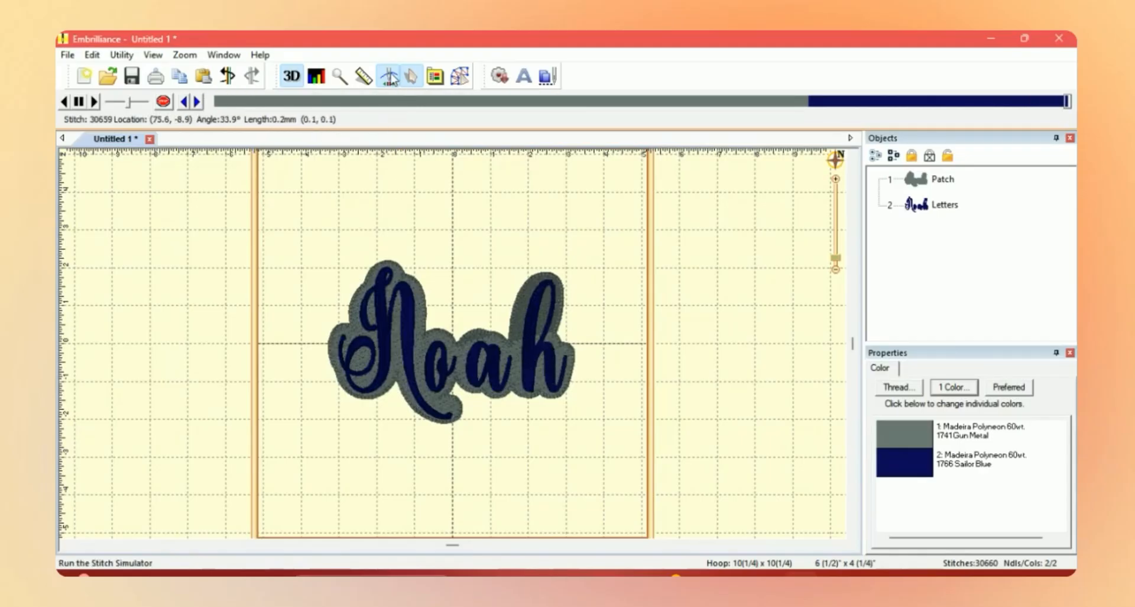
click(391, 77)
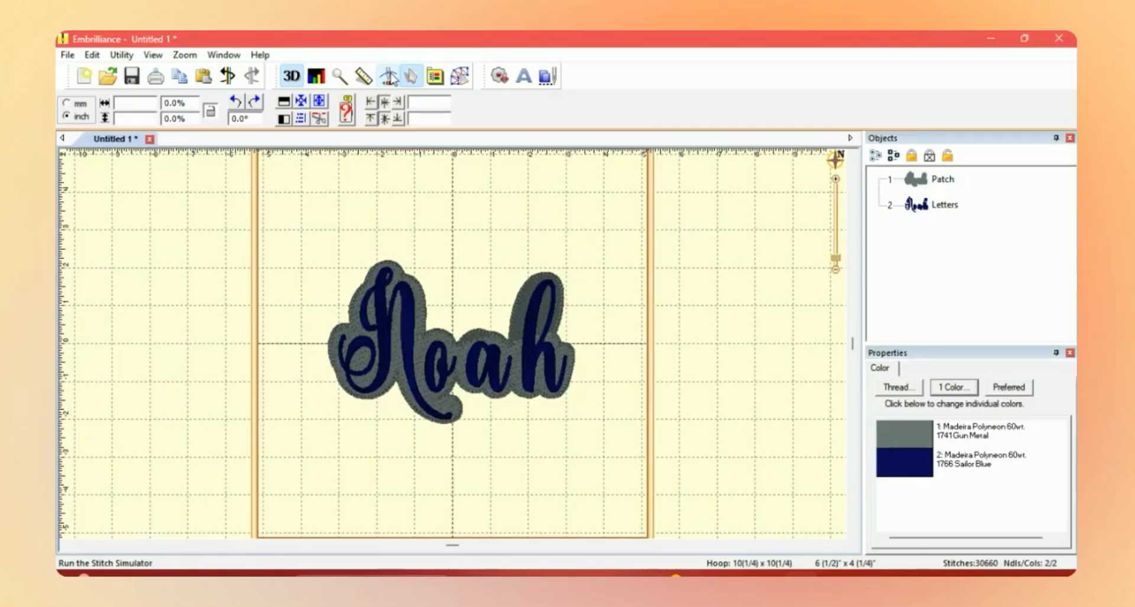
Save the design as a DST stitch file named "noah 3" in the Embrilliance Designs folder
click(68, 55)
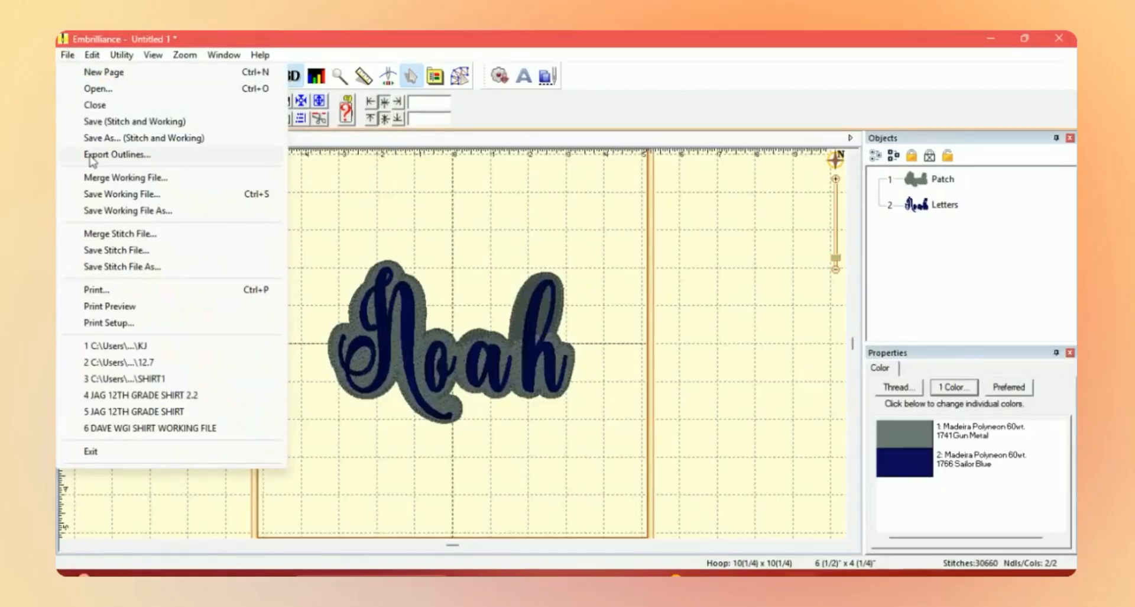
click(124, 269)
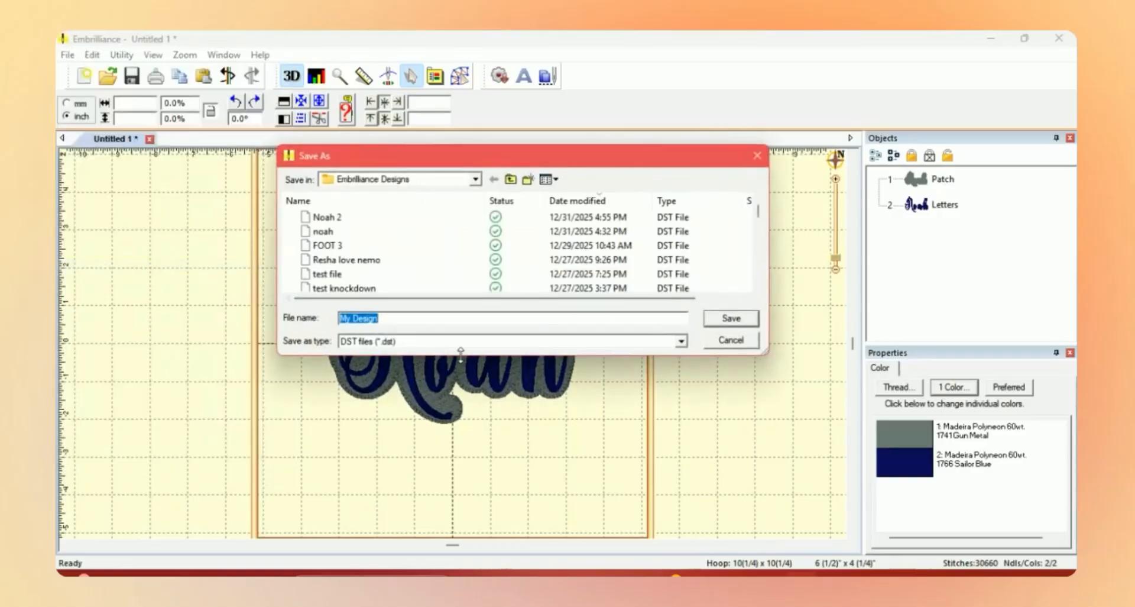
text(noah)
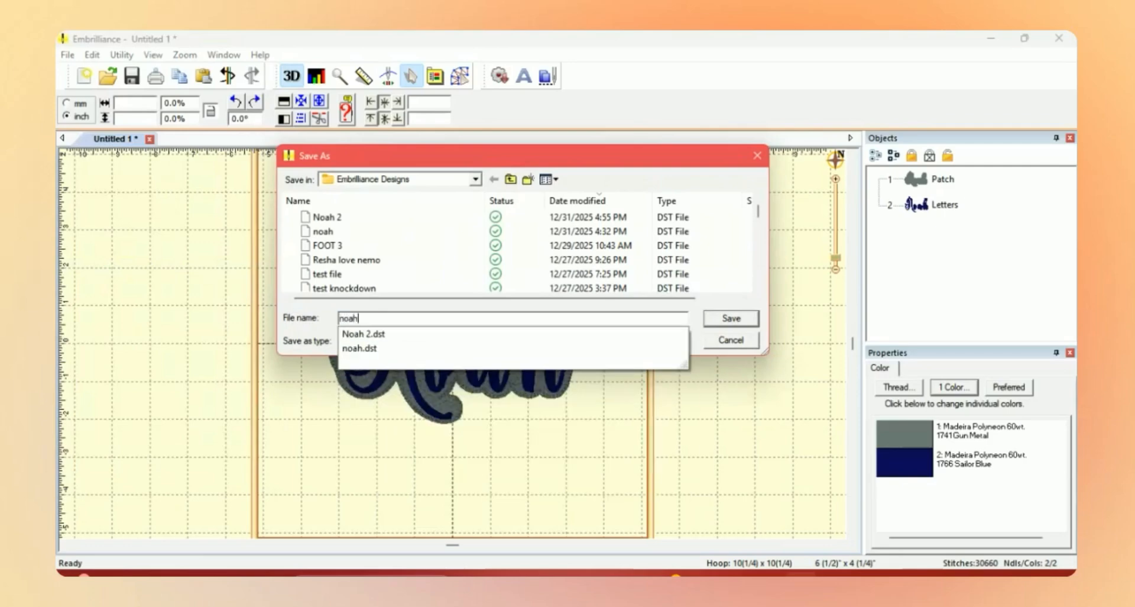
text( 3)
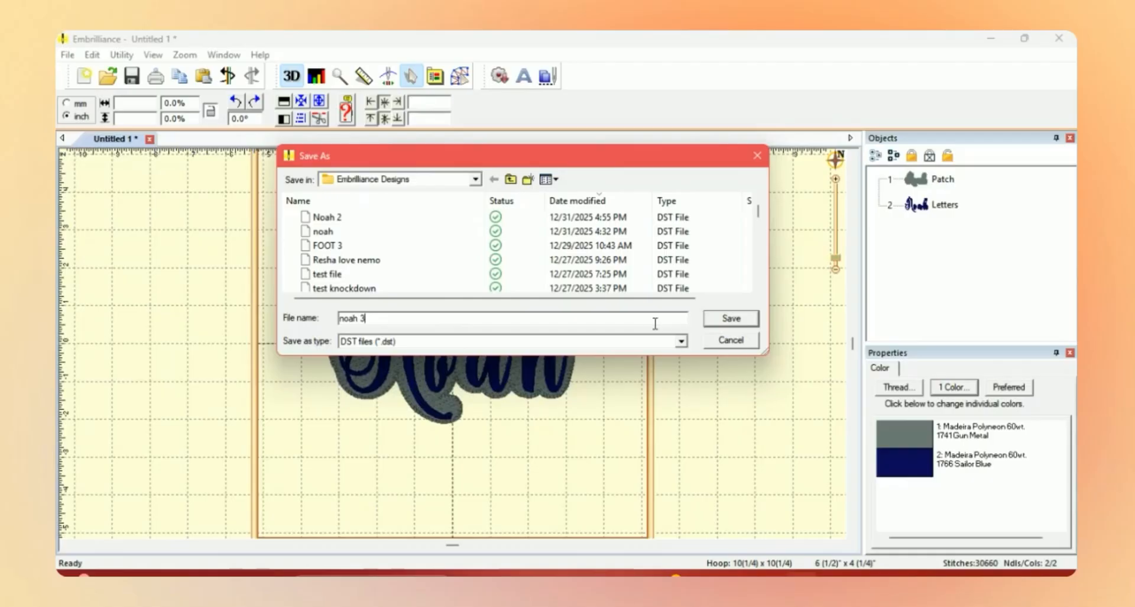
click(681, 341)
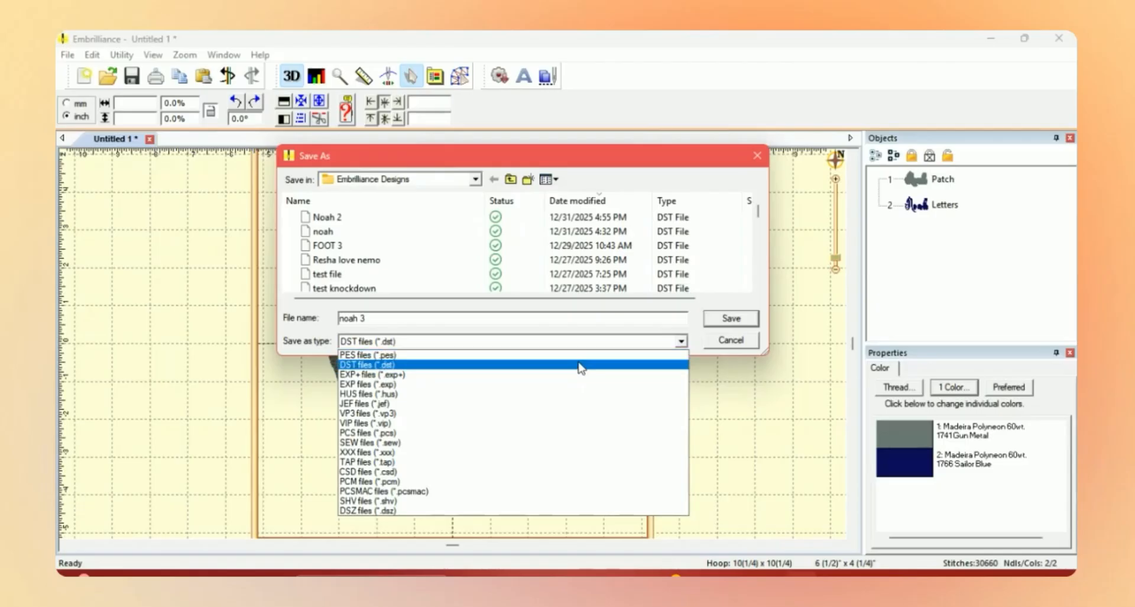
click(580, 364)
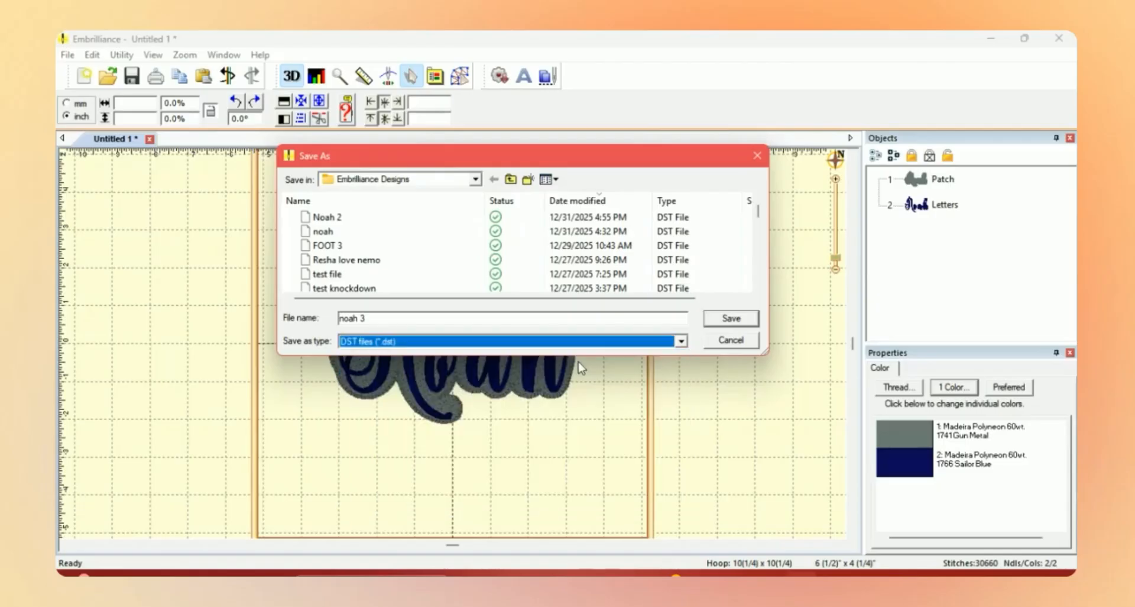
click(731, 319)
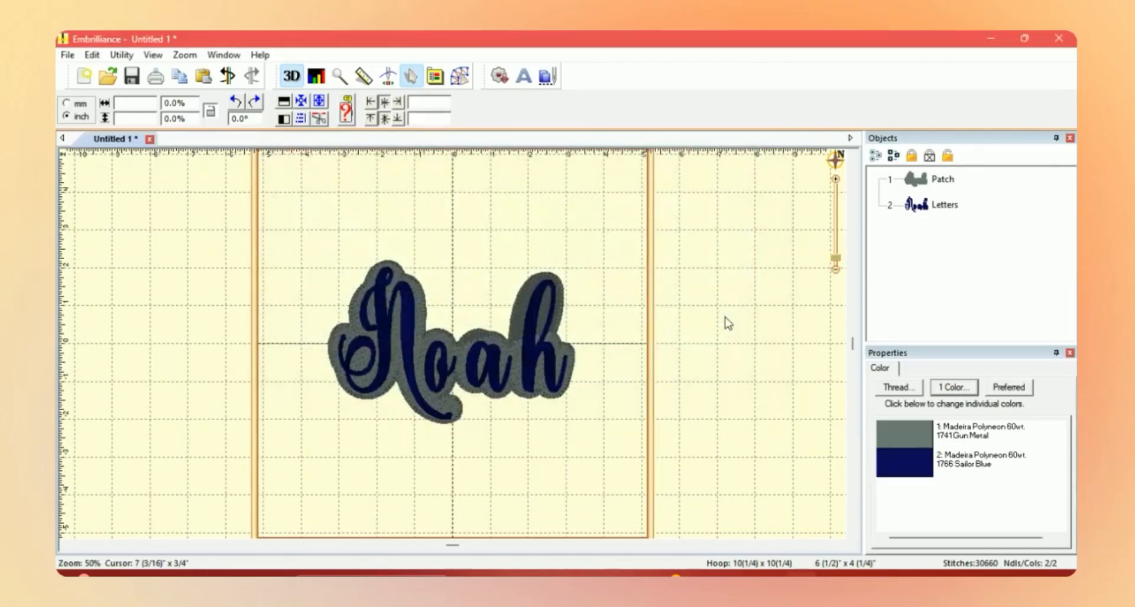